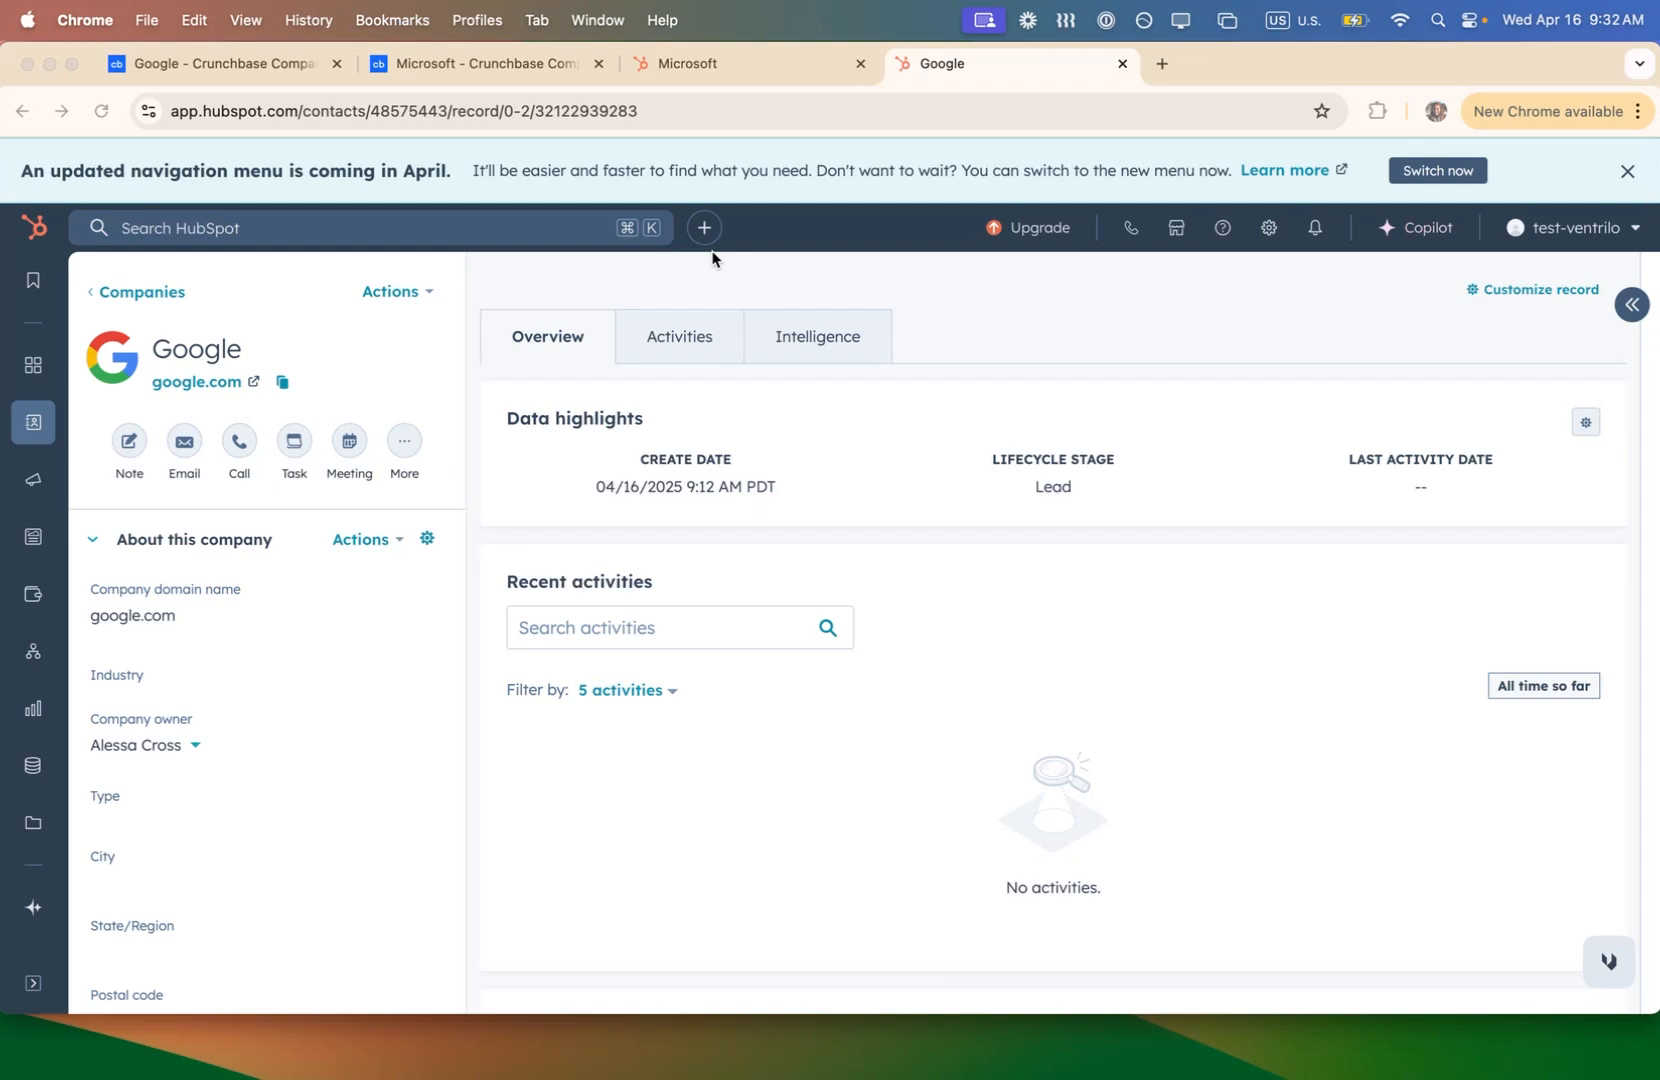
- Review the Google and Microsoft profiles on Crunchbase and their company records in HubSpot
click(222, 68)
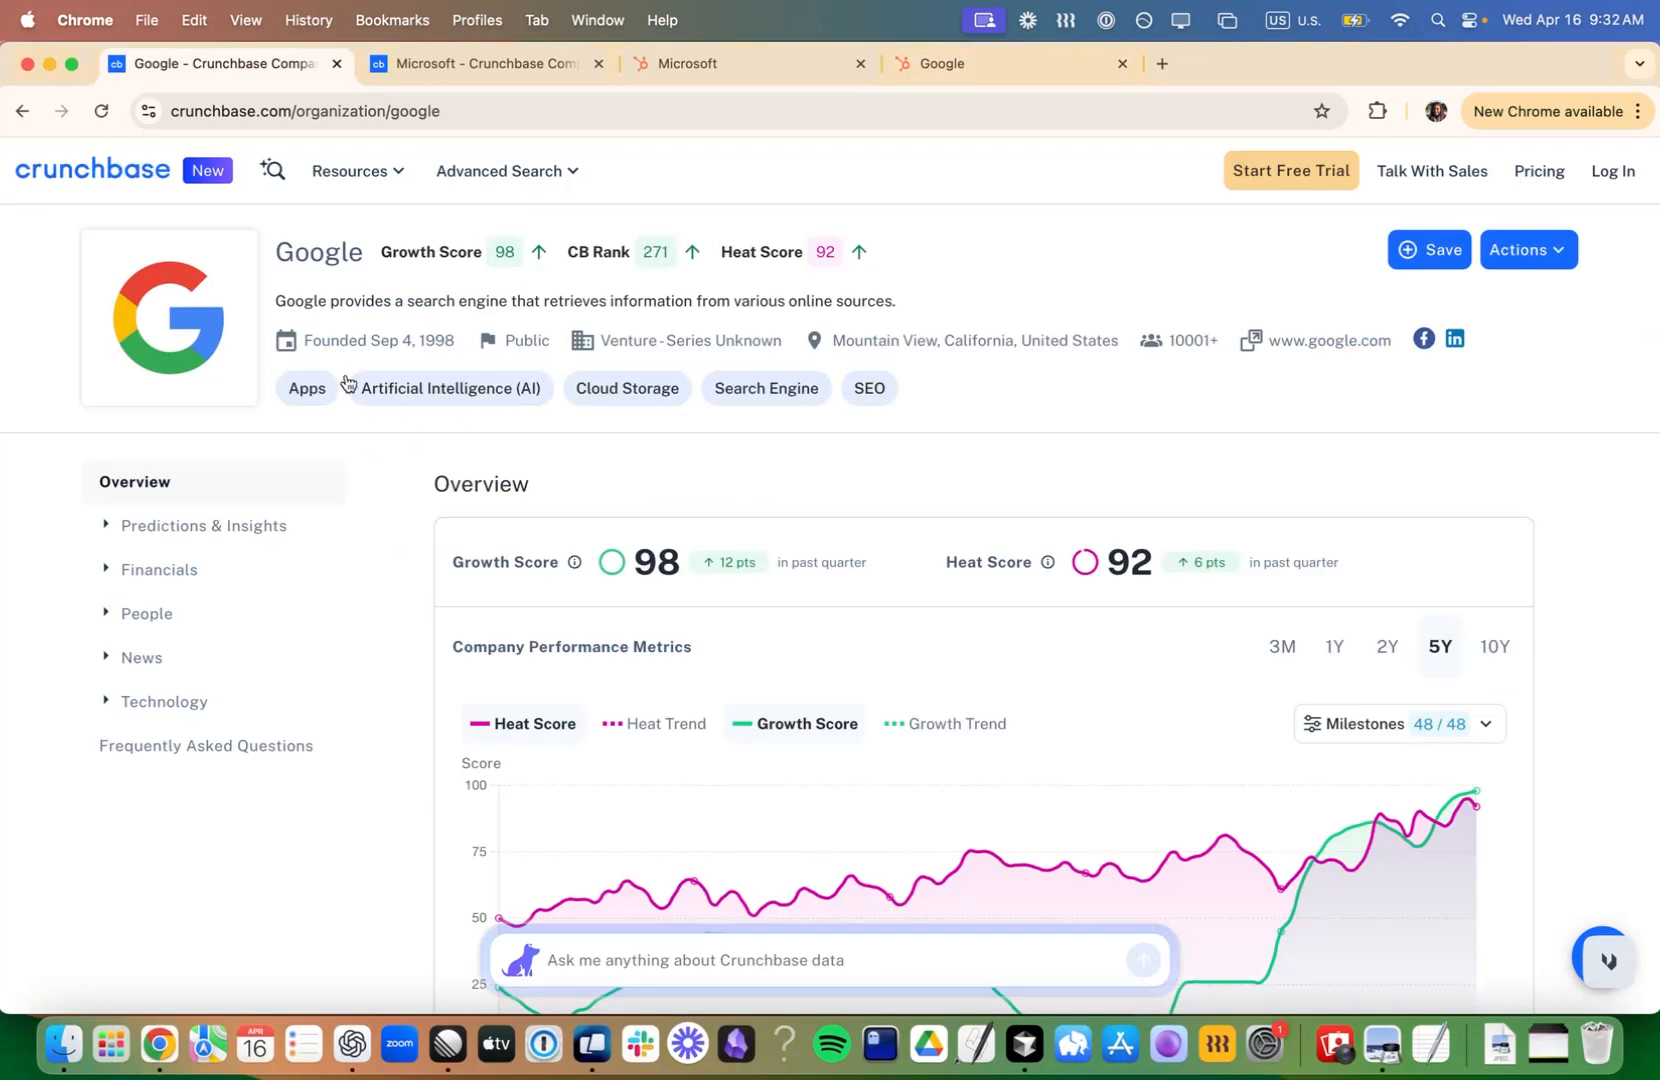
mouse_move(519, 372)
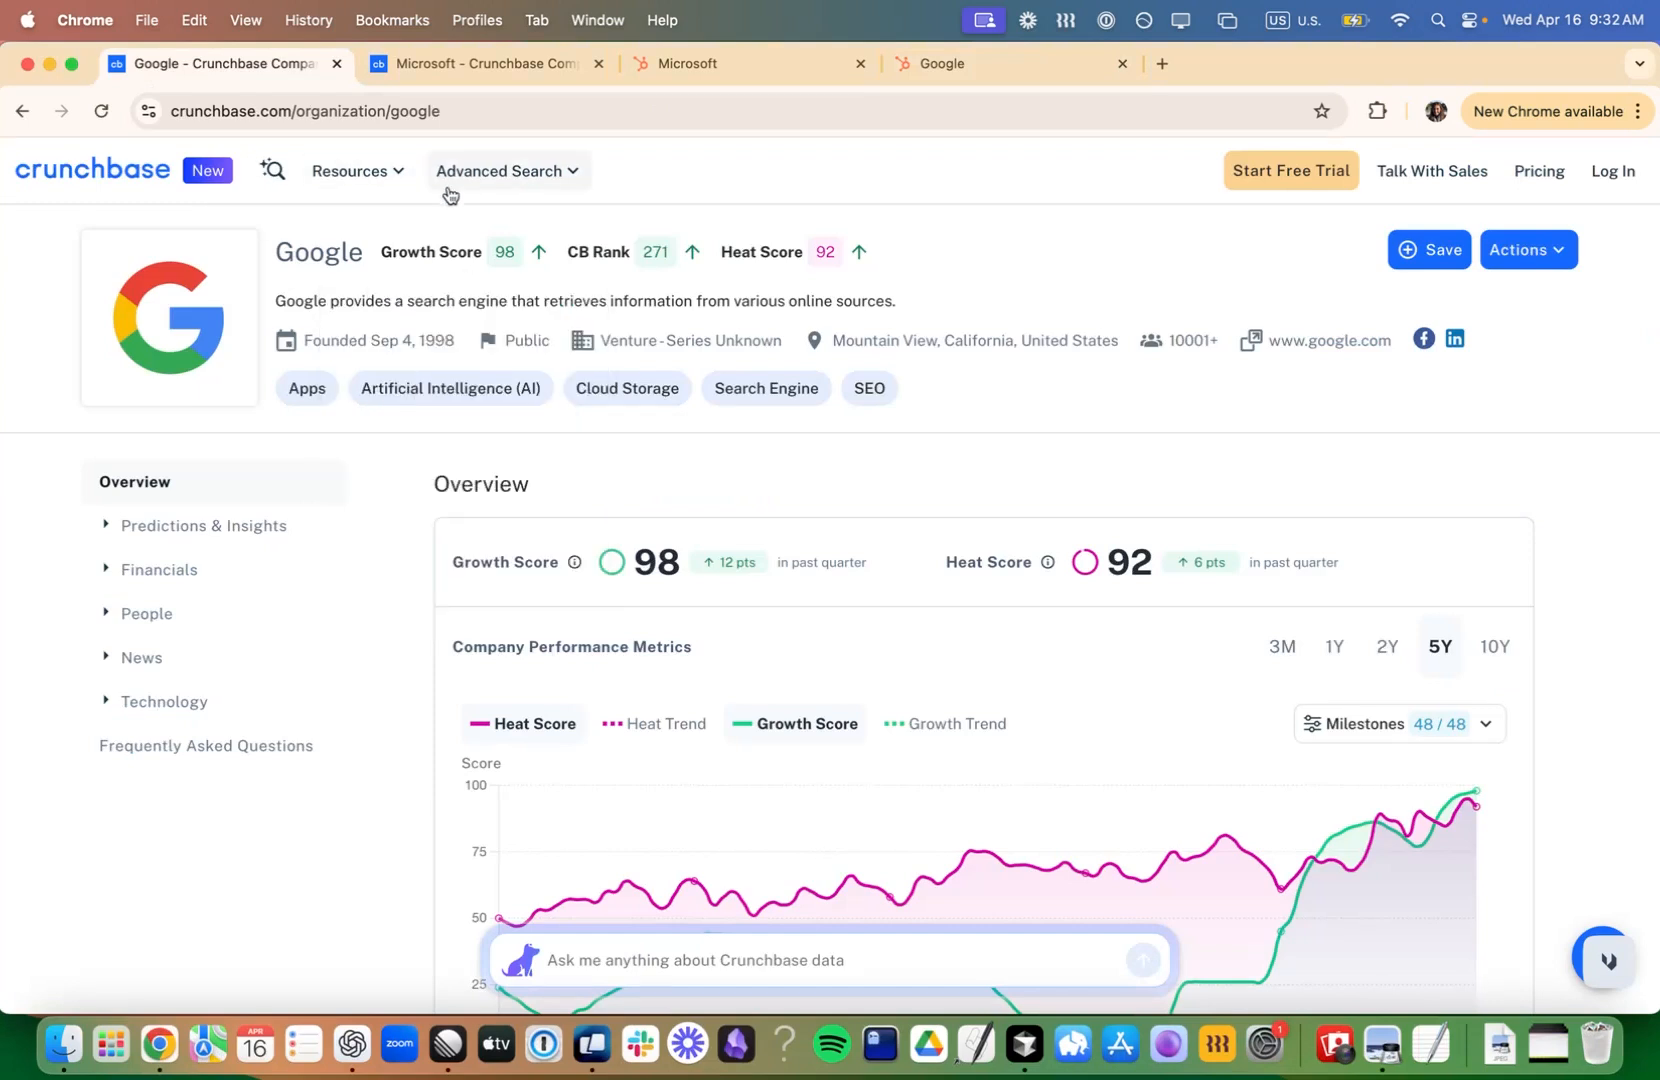
click(519, 80)
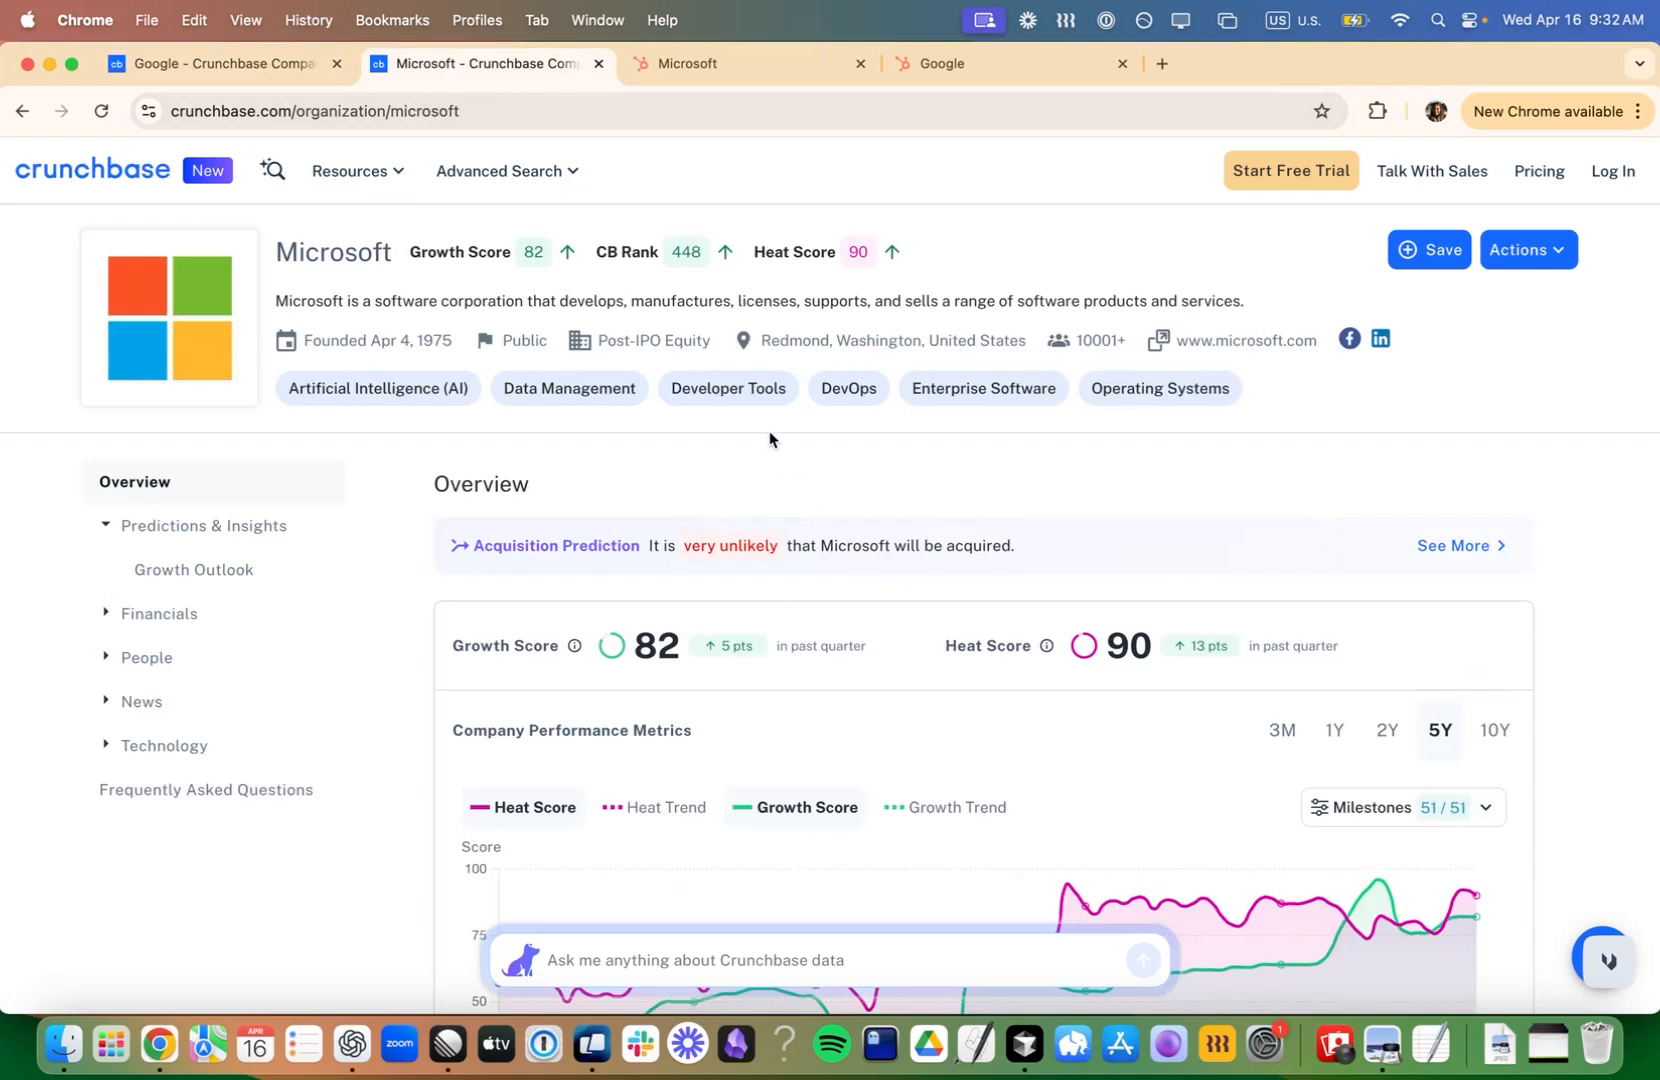
click(706, 67)
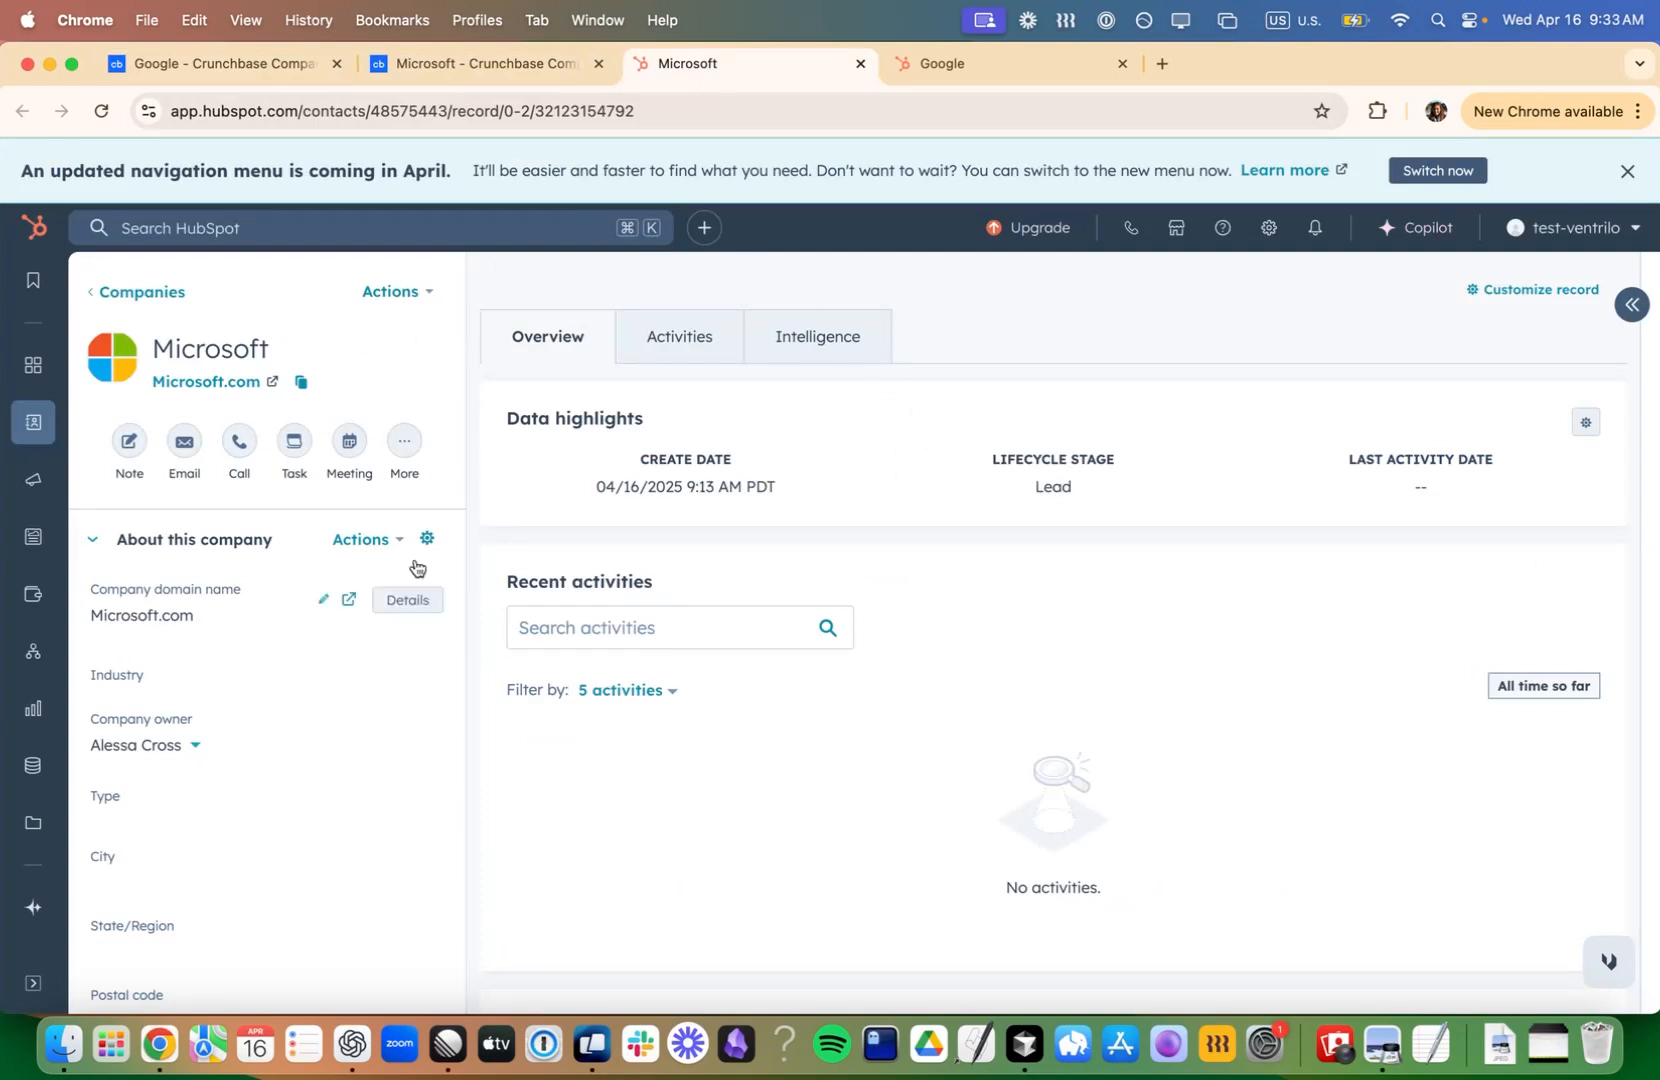
click(910, 66)
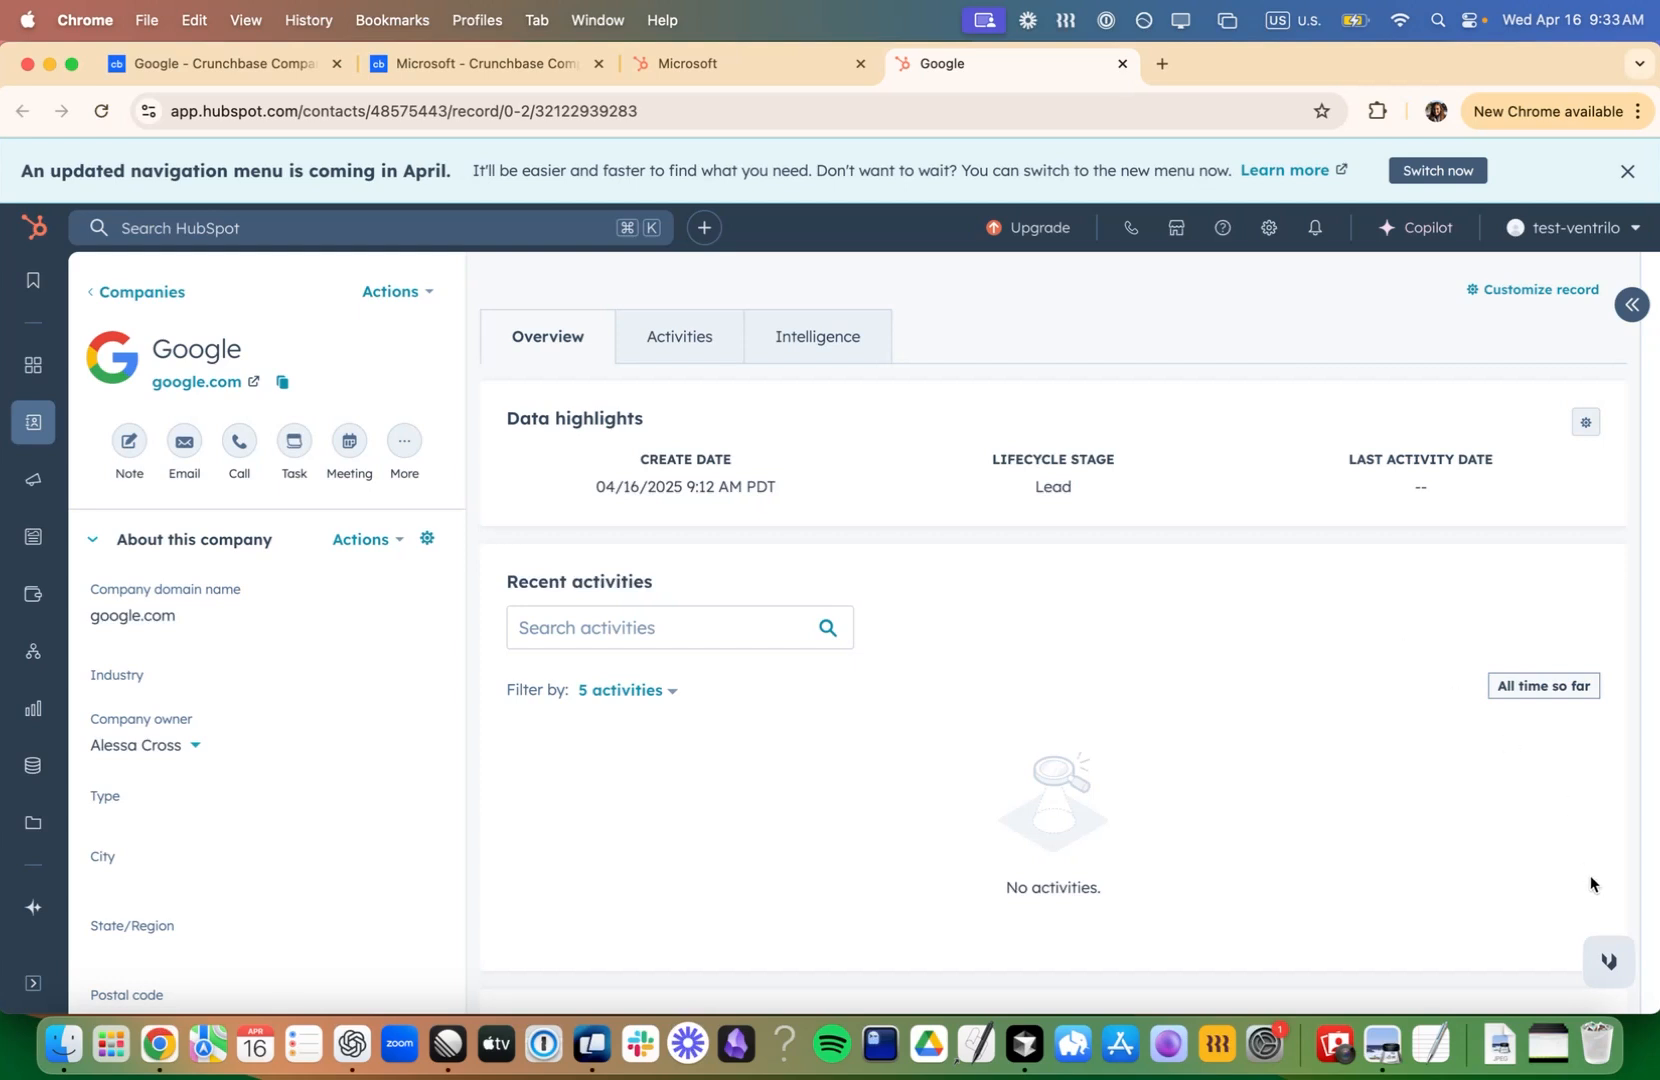
- Check the Ventrilo assistant's auto-complete and auto-context settings
mouse_move(1607, 958)
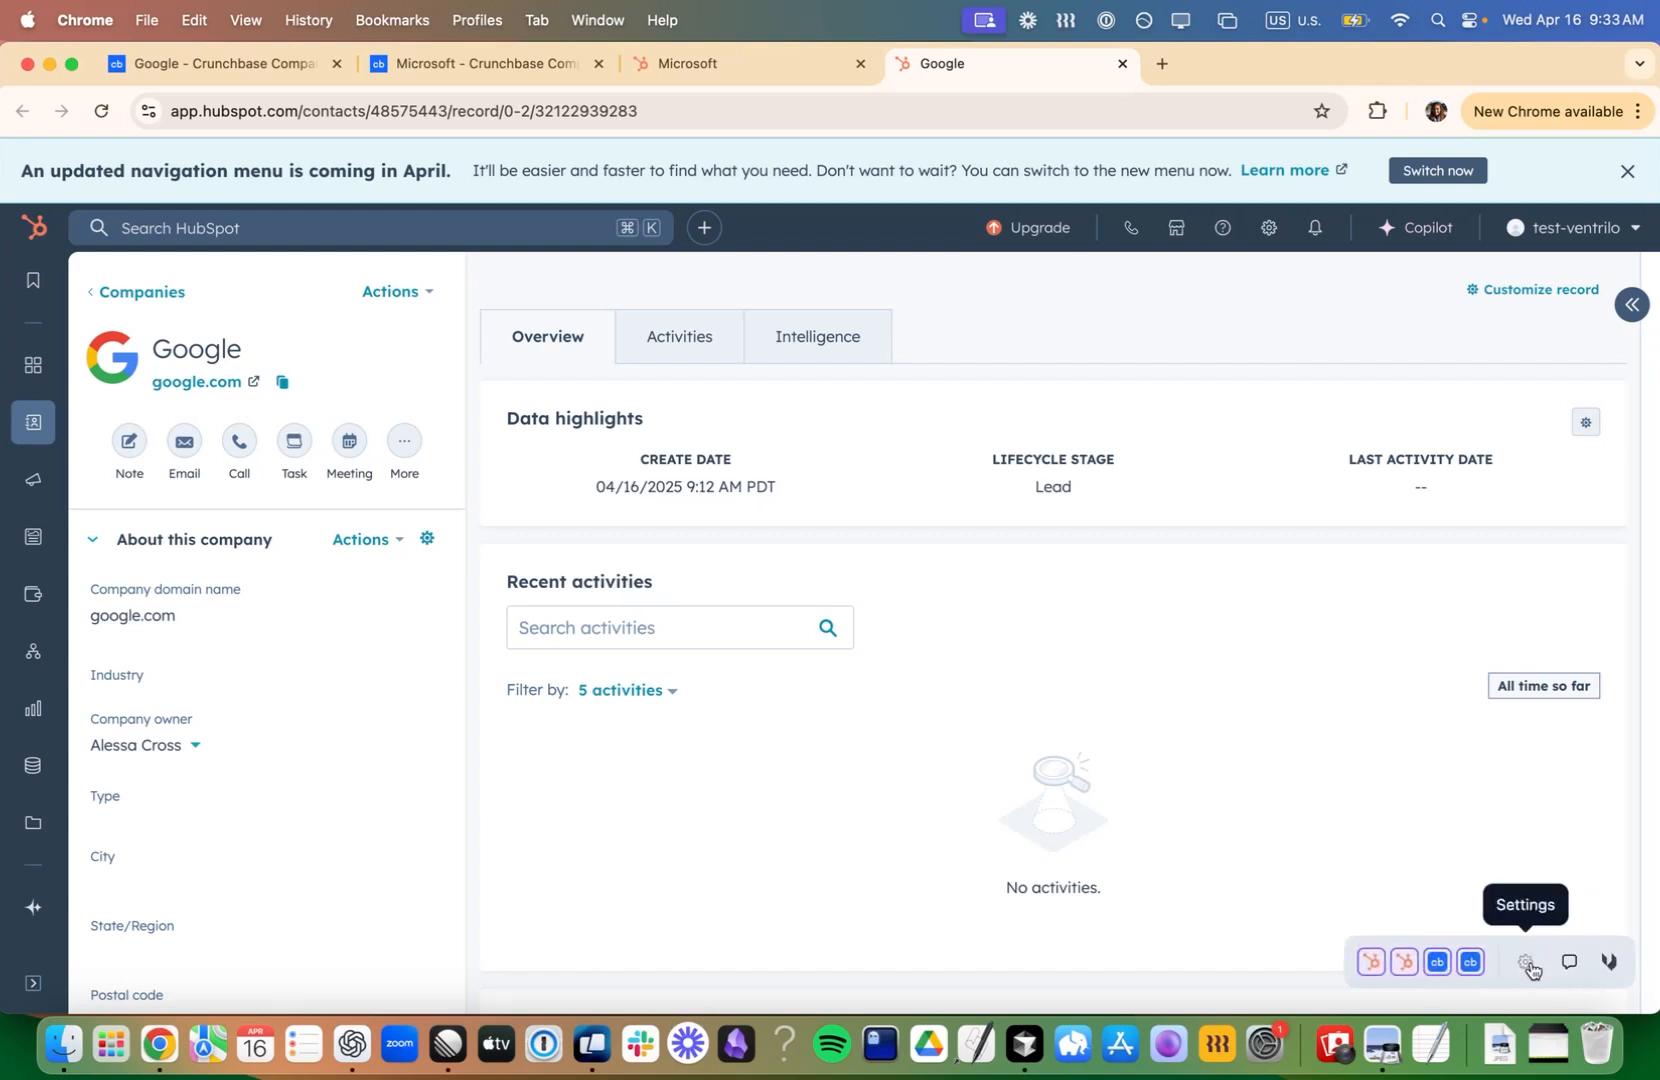
click(1527, 966)
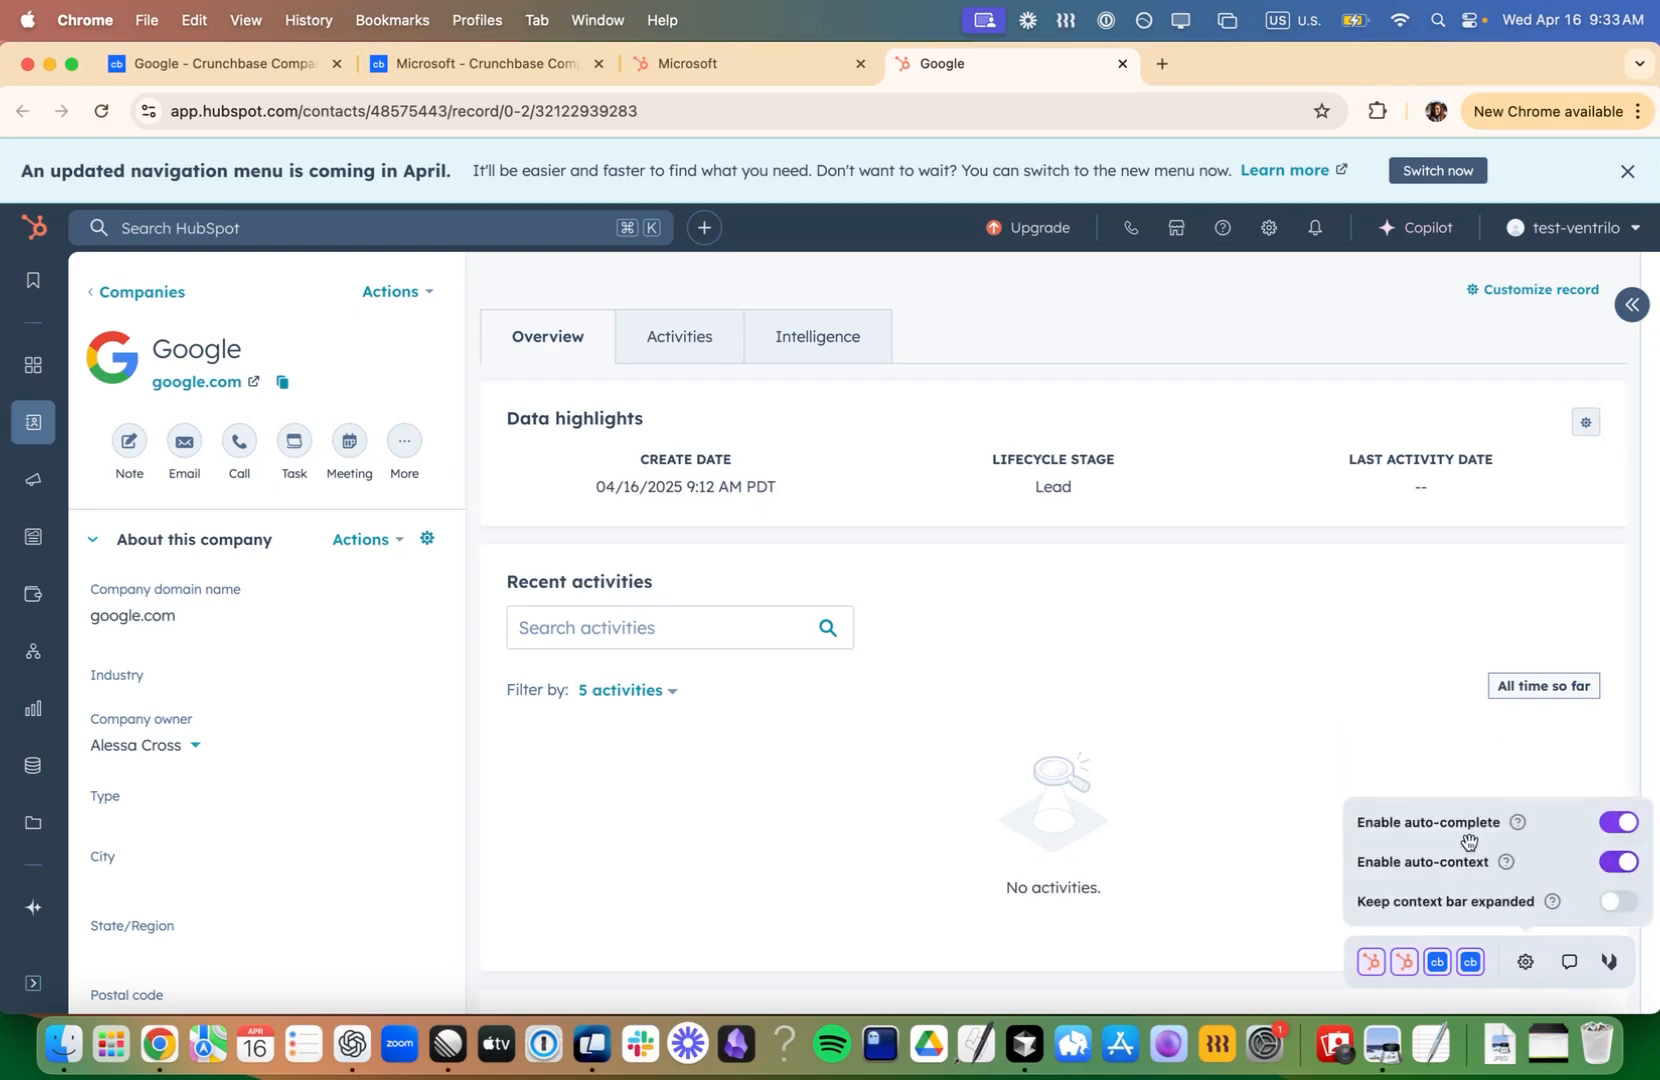
mouse_move(1505, 864)
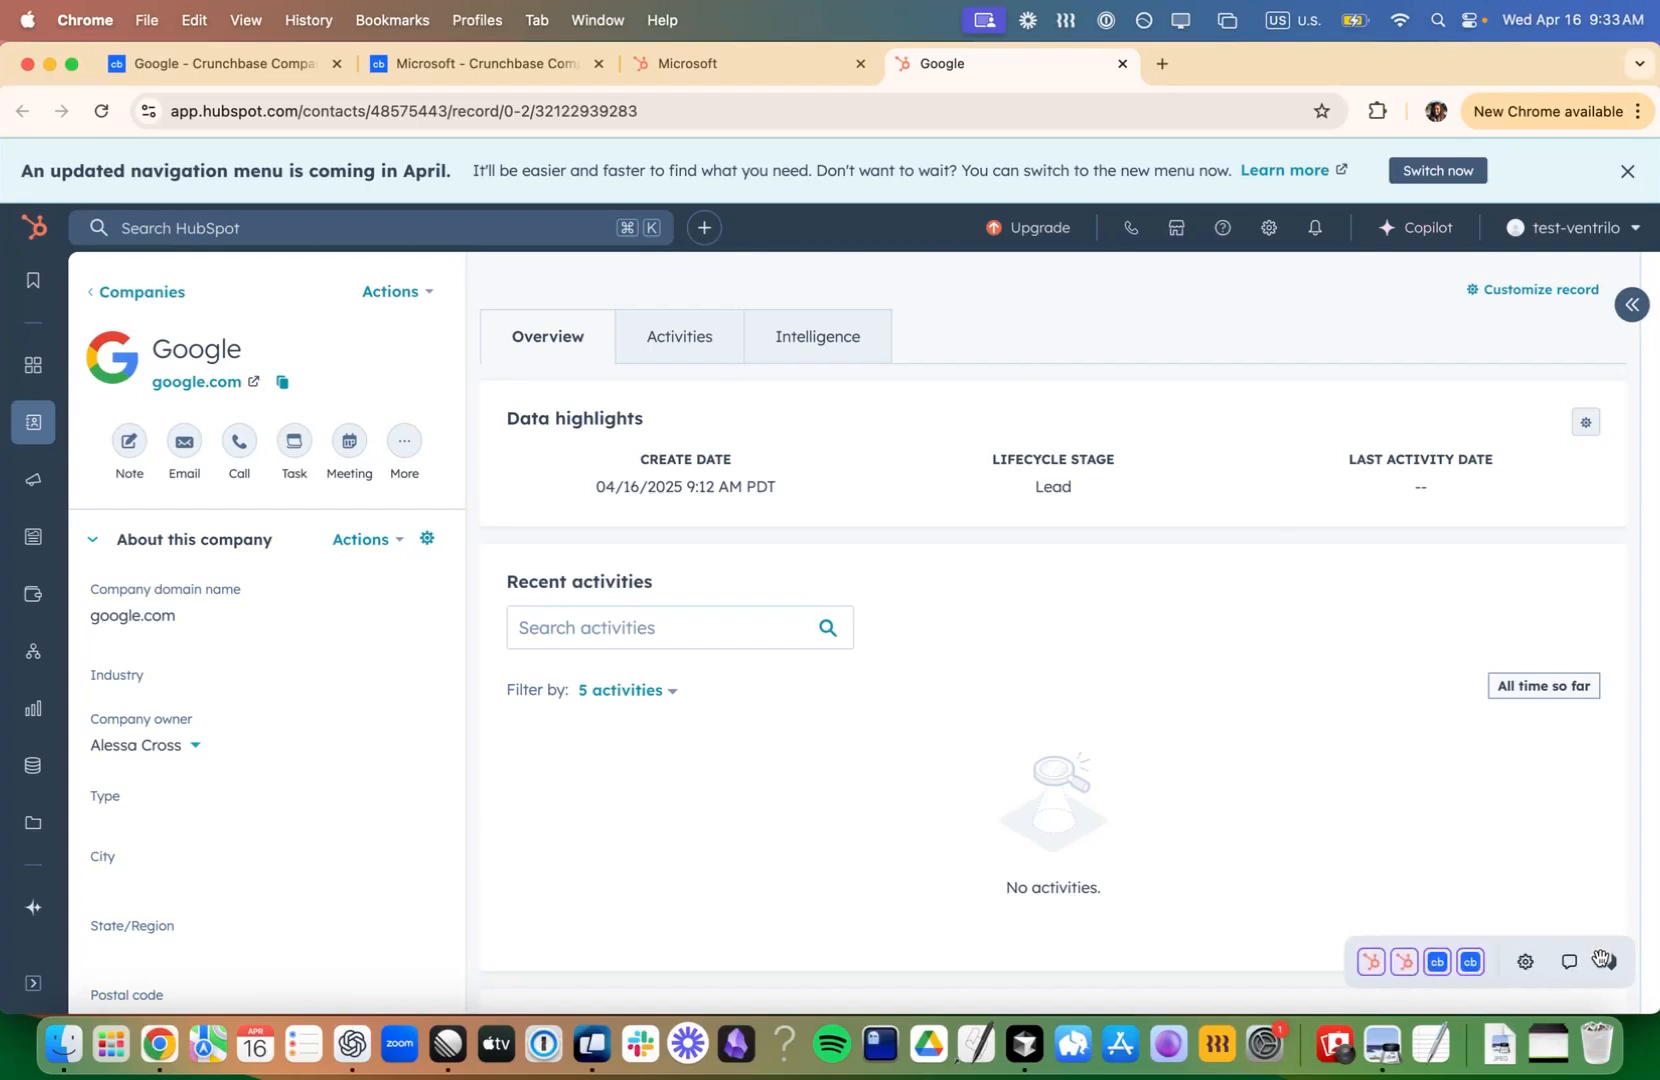
- Ask in a Ventrilo chat: "Compare the growth trajectories of the companies (google and microsoft)"
click(1573, 962)
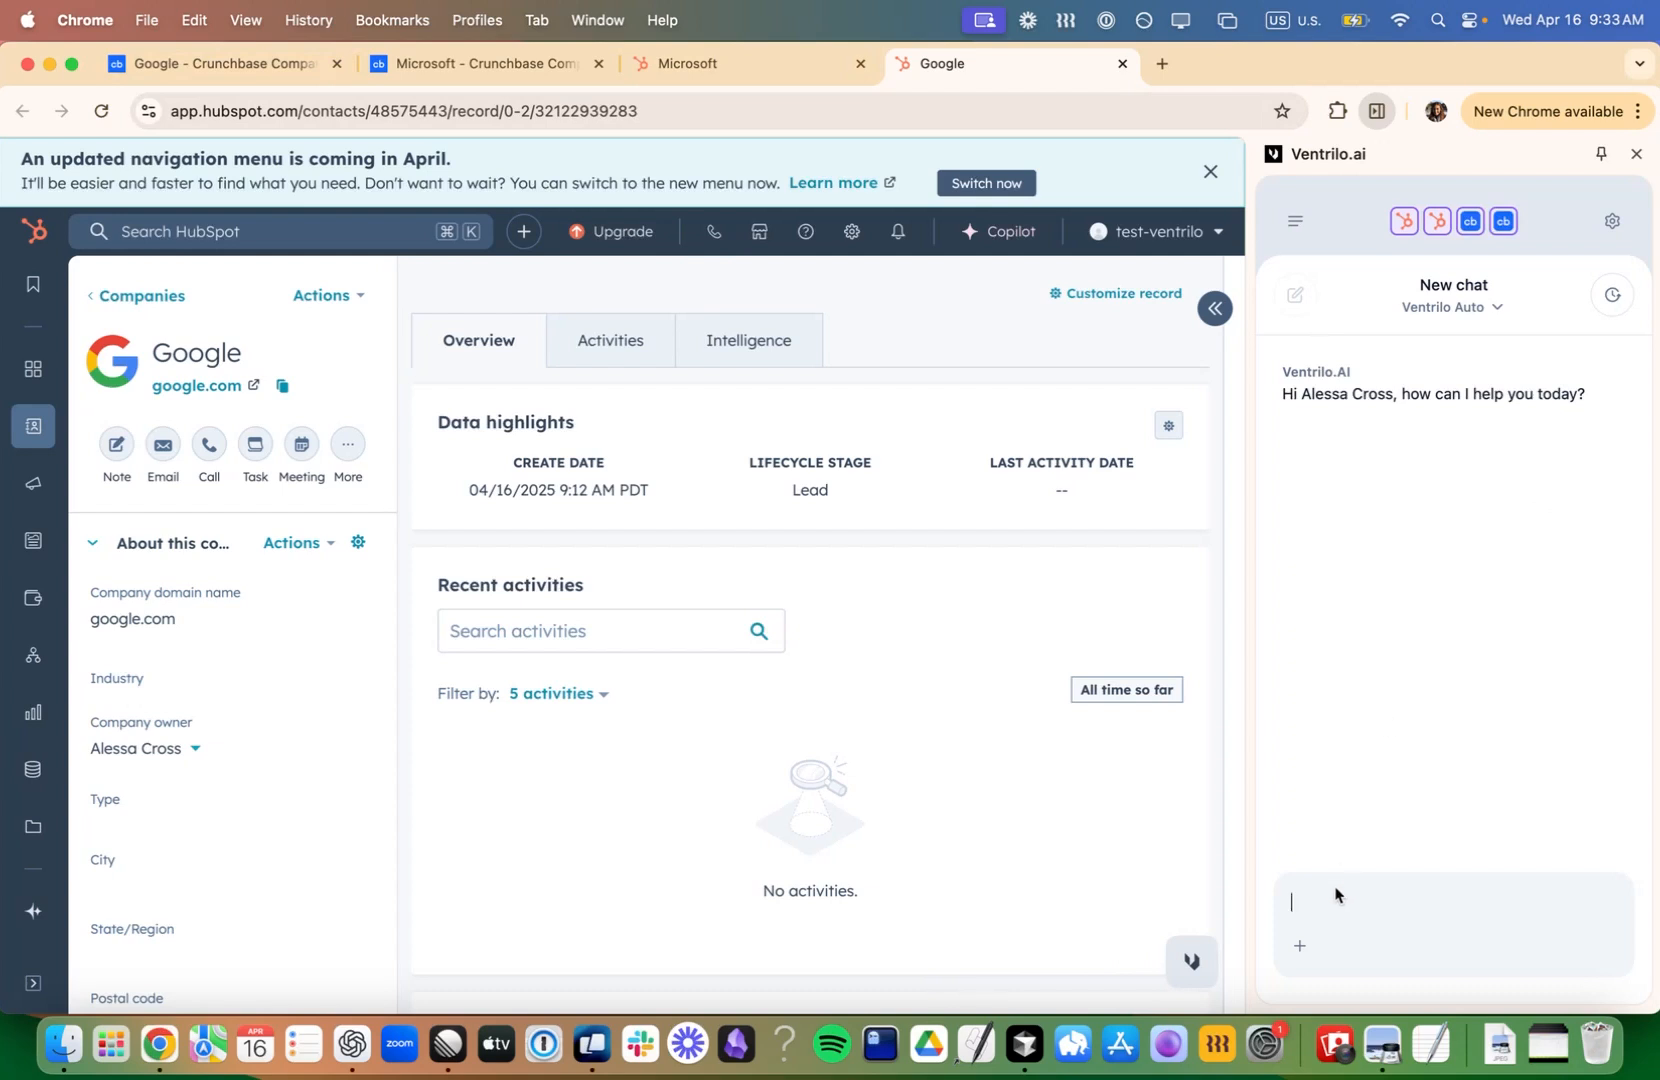
text(Compare the growth trajectories o)
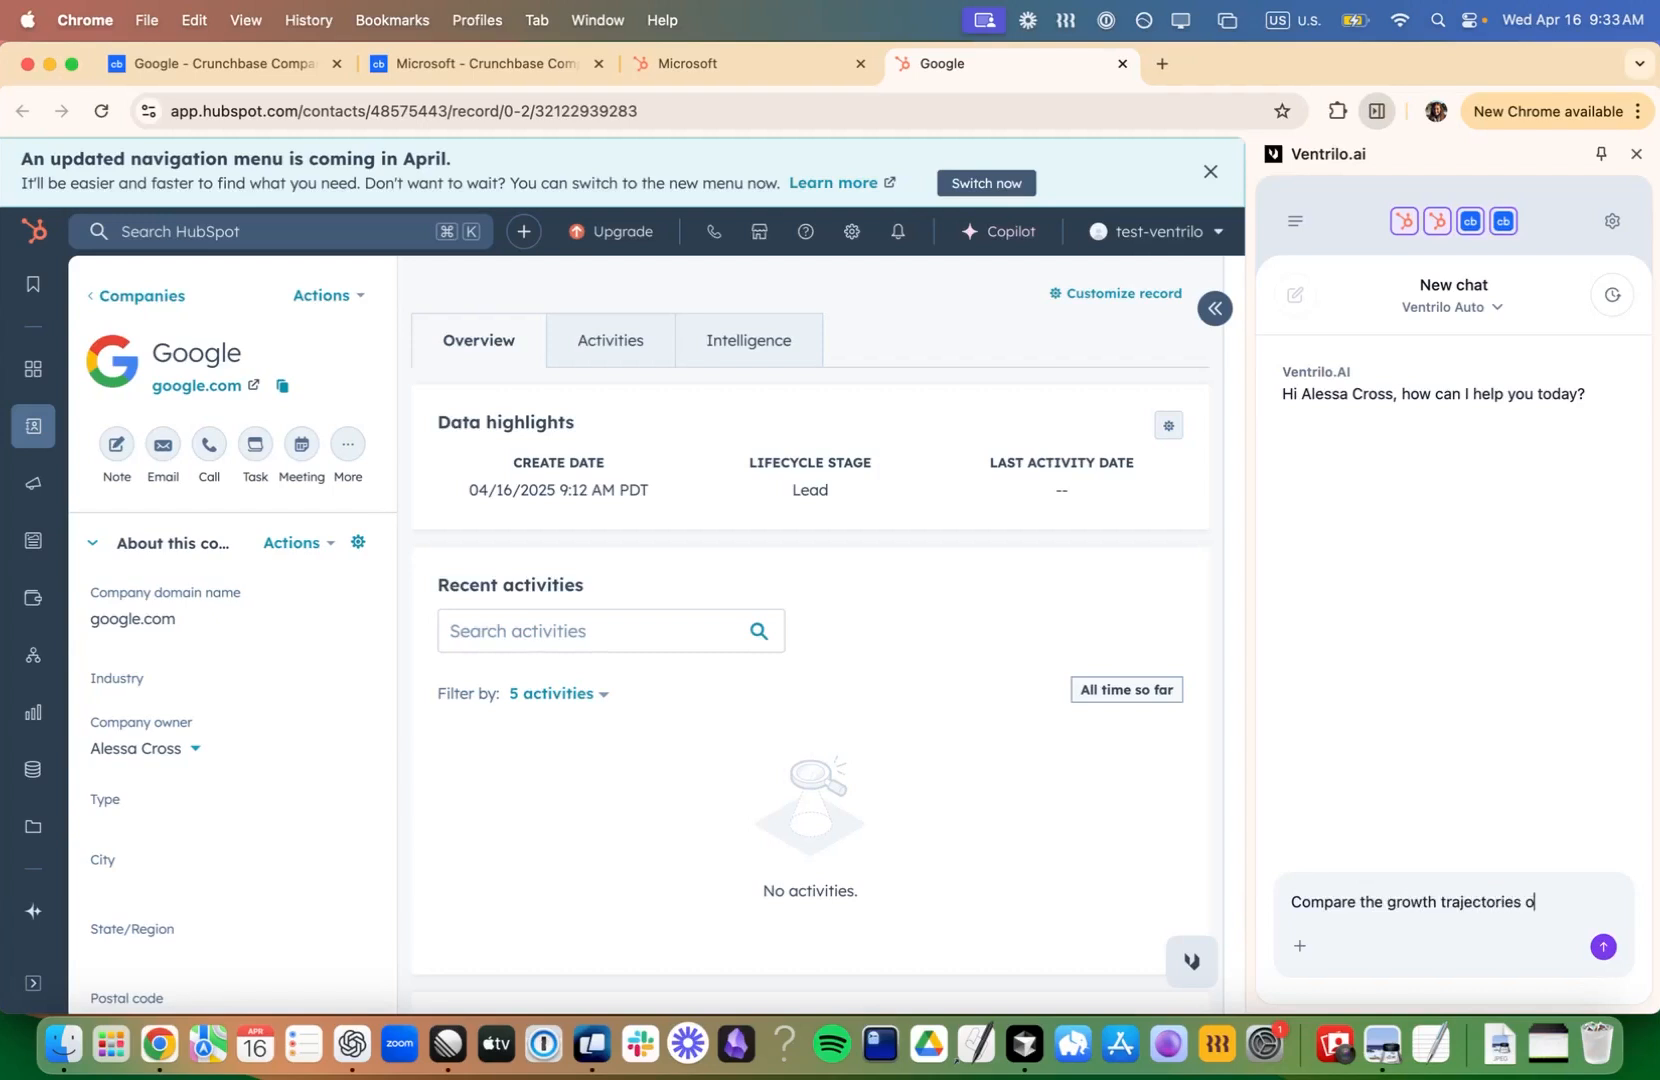
text(f the companies ()
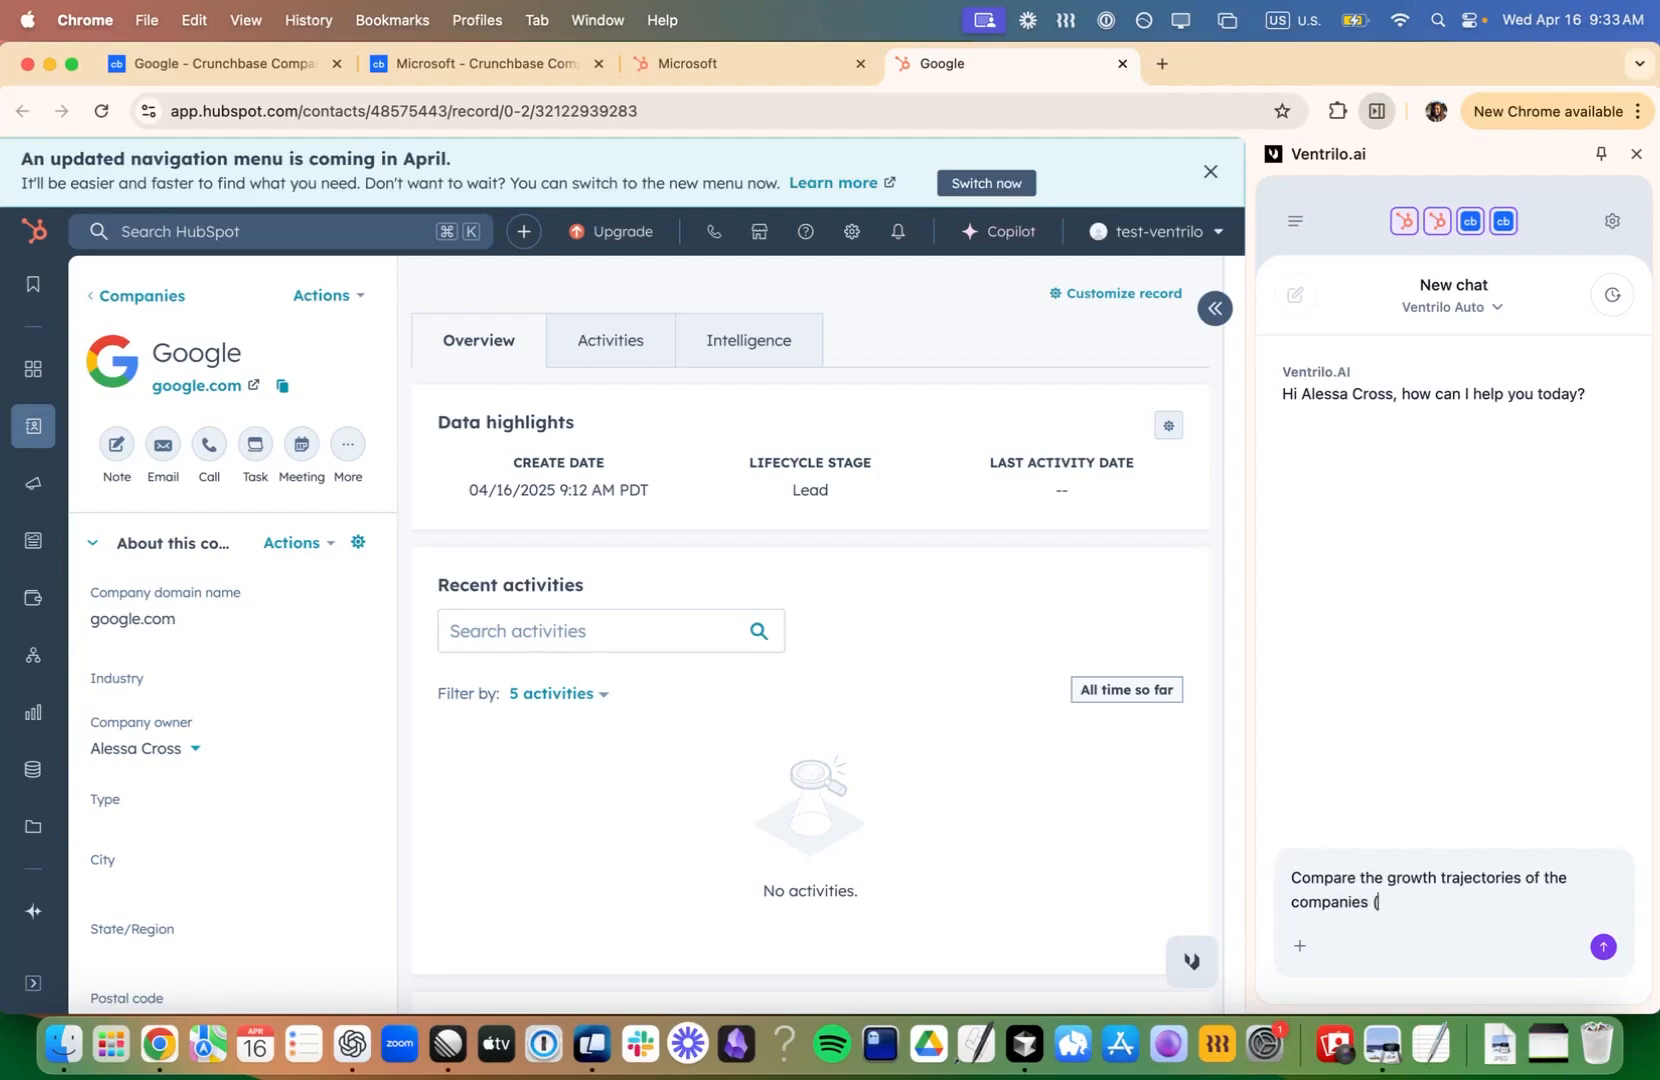
text(google and microsoft))
key(Return)
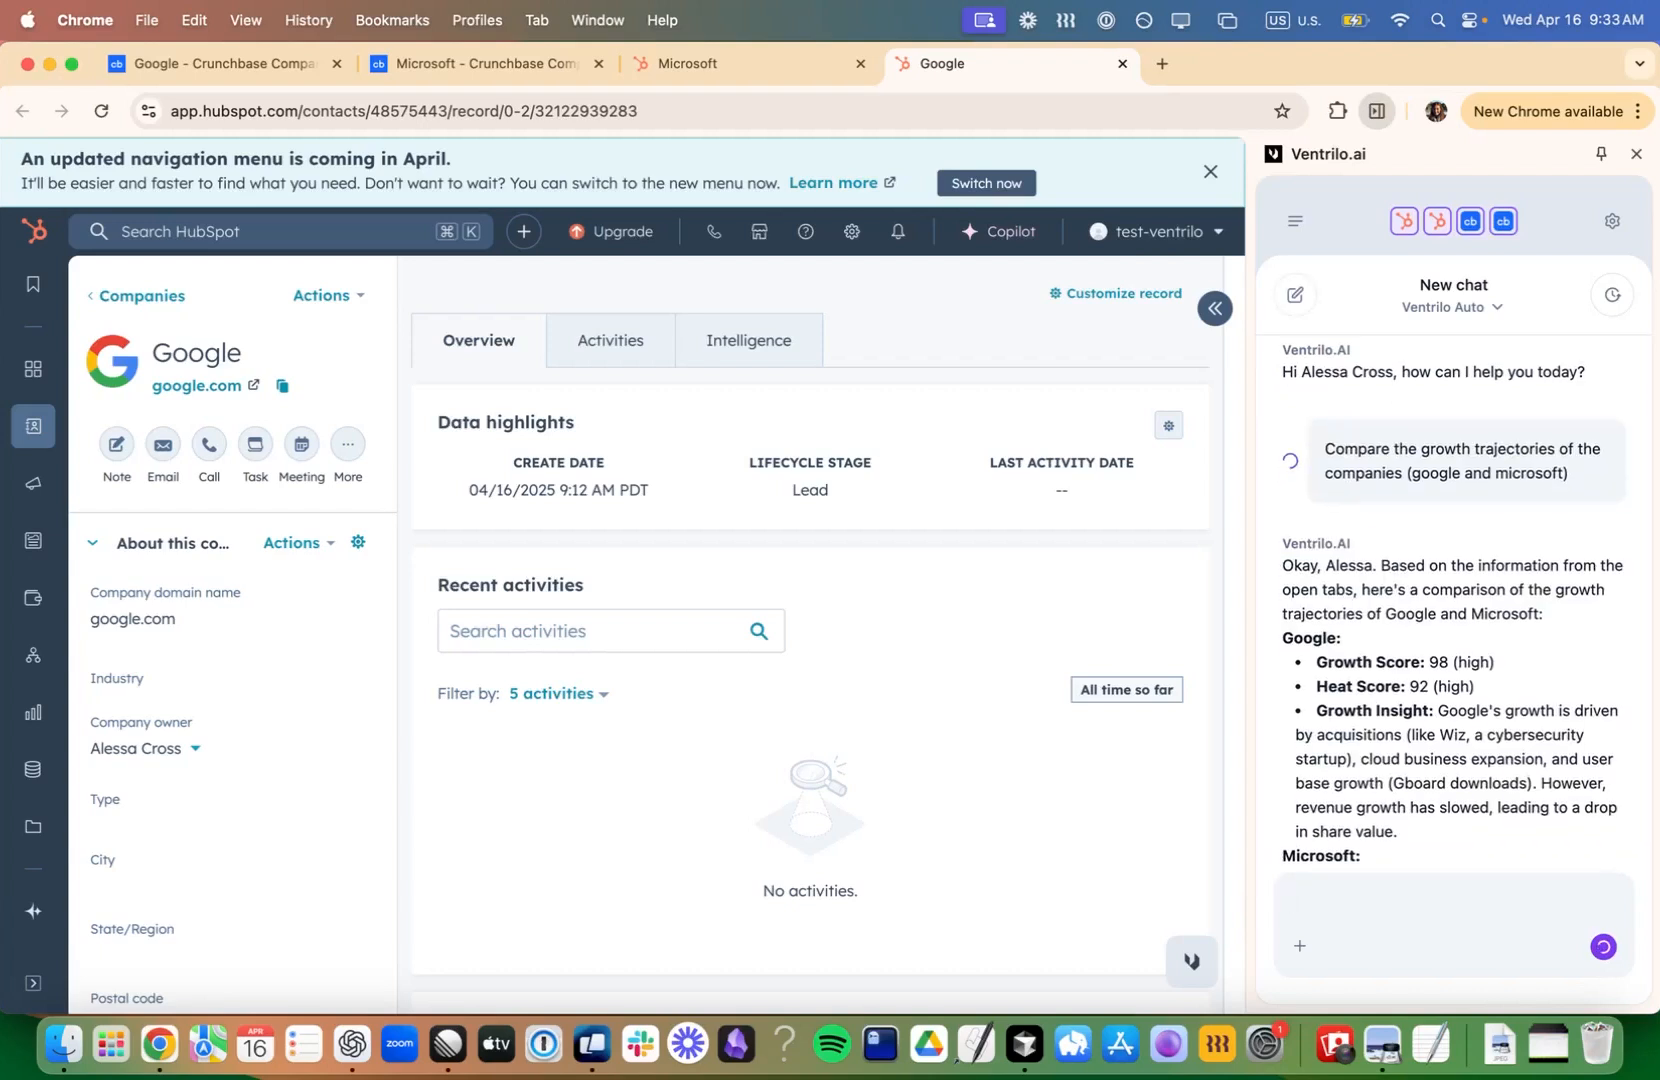
- Widen the chat pane and check the comparison against the Google and Microsoft Crunchbase profiles
drag(1249, 637, 1127, 637)
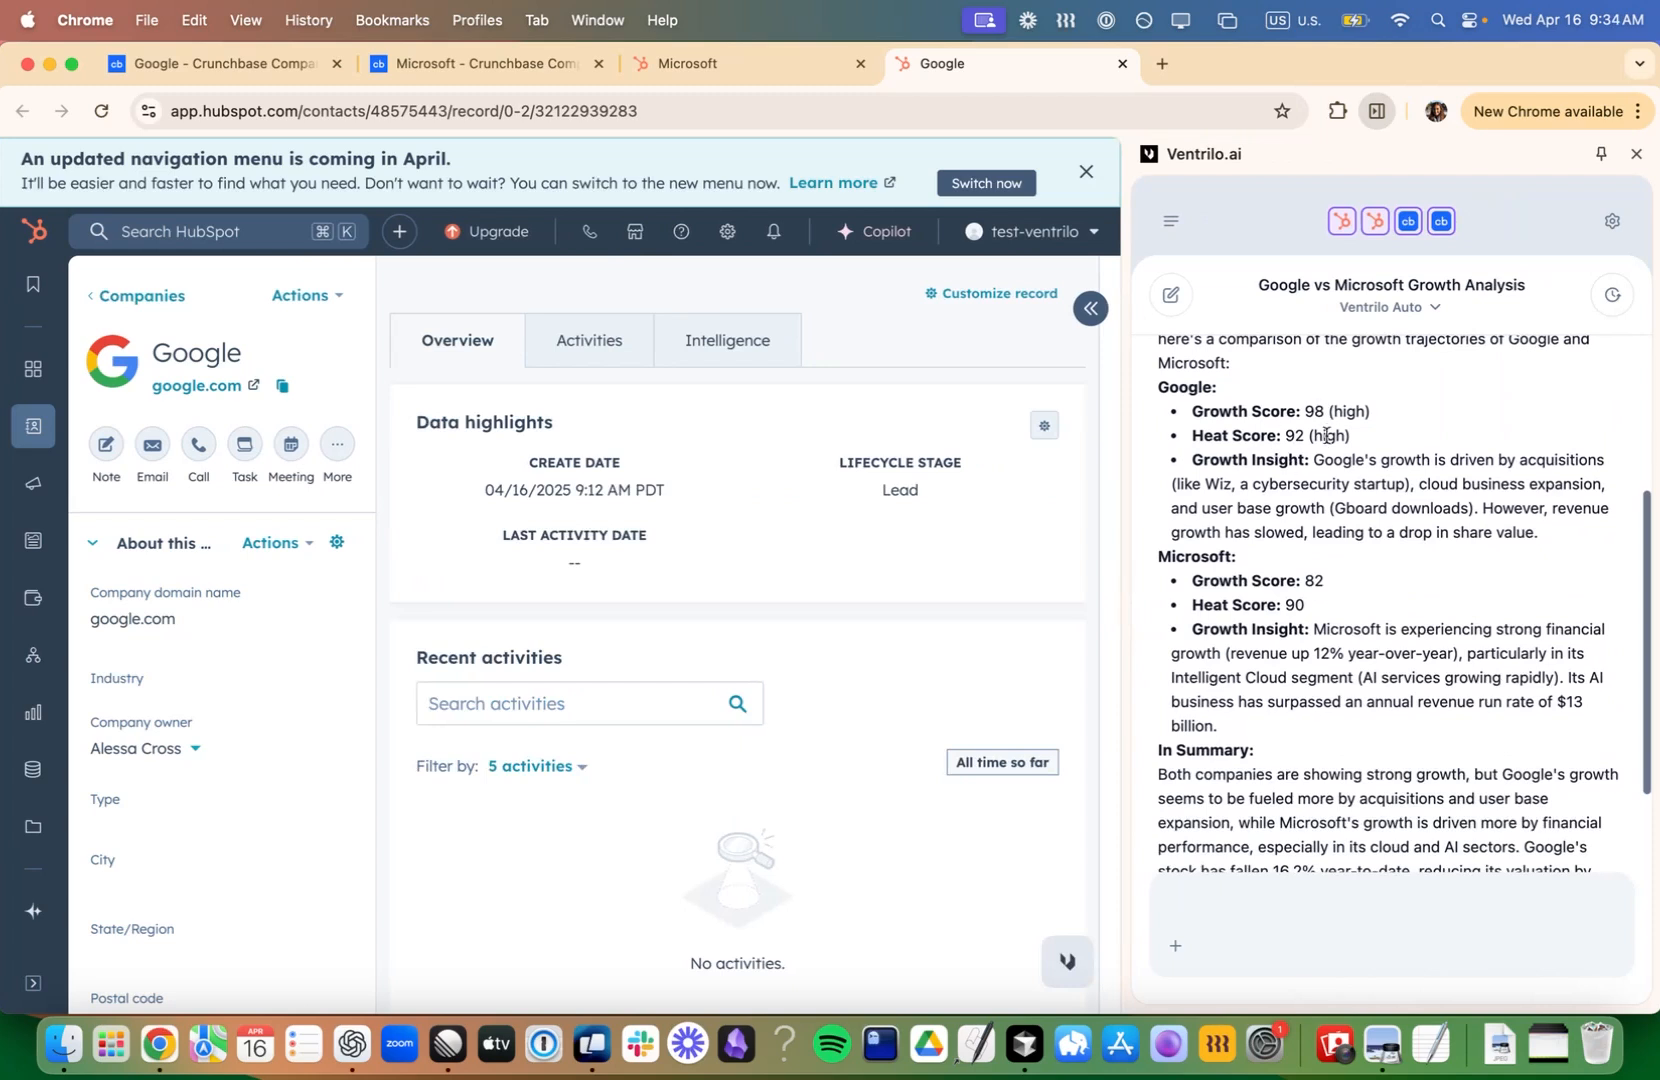
click(246, 52)
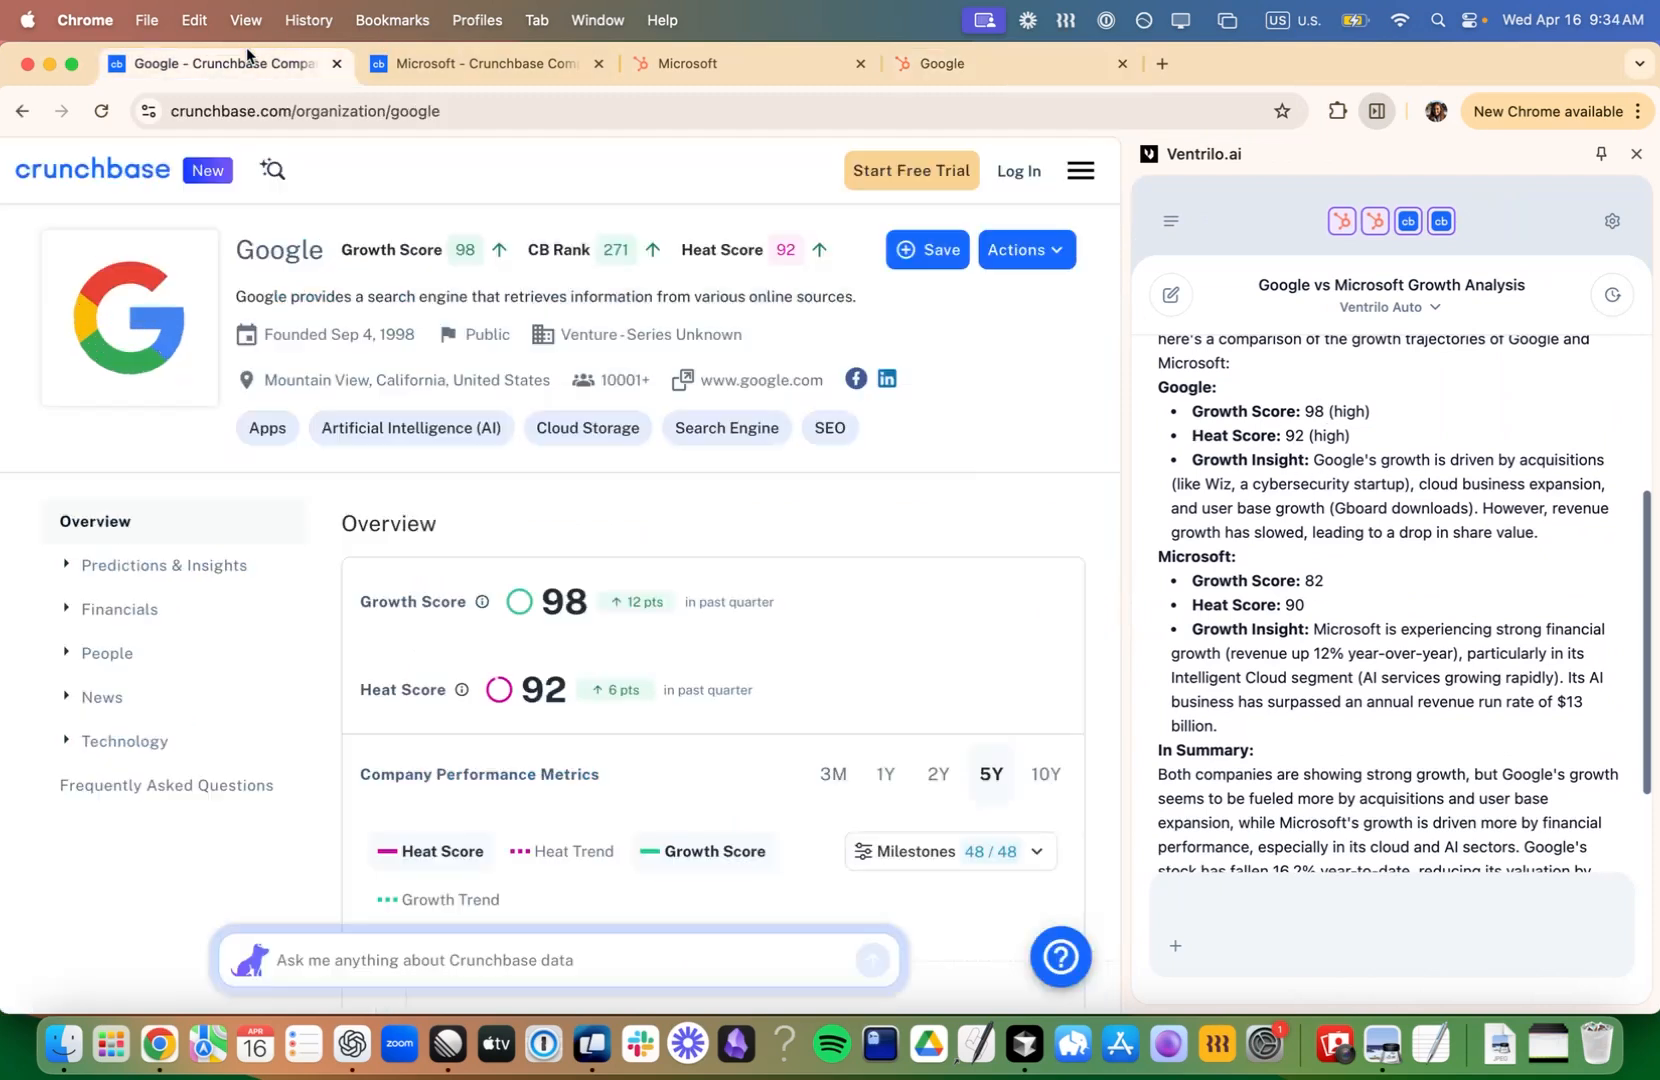
click(432, 52)
click(920, 78)
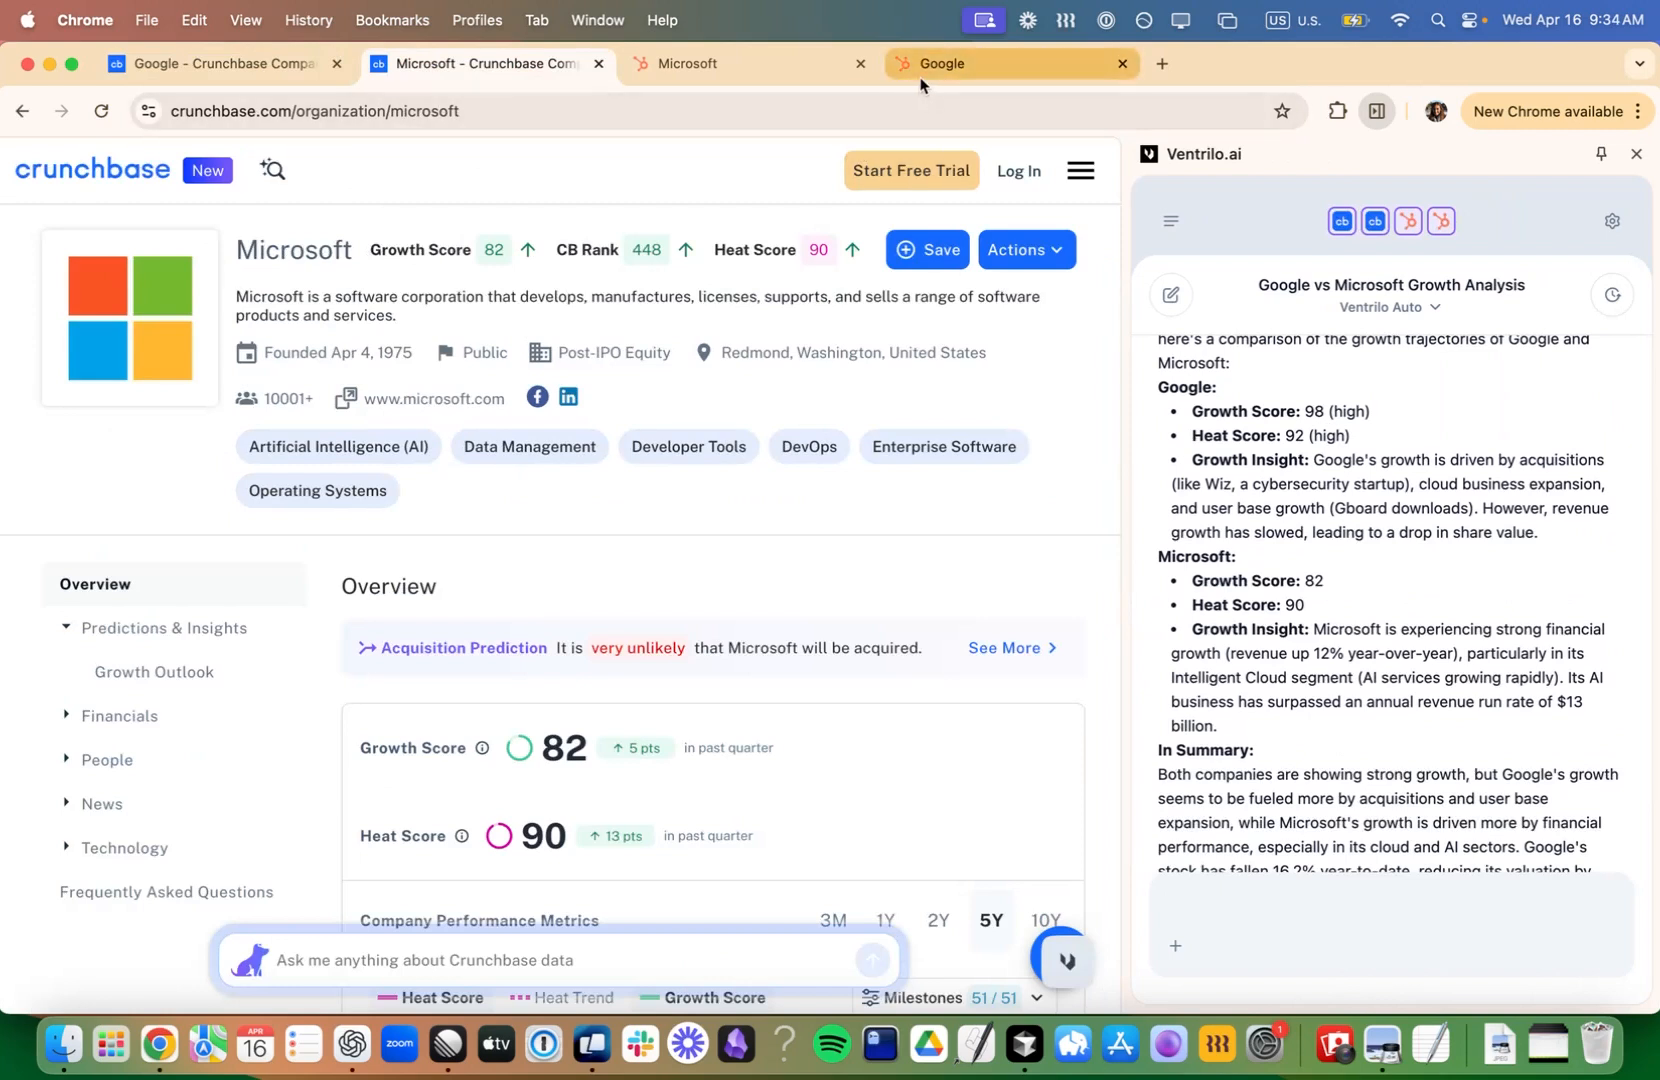
scroll(1362, 650, down, 3)
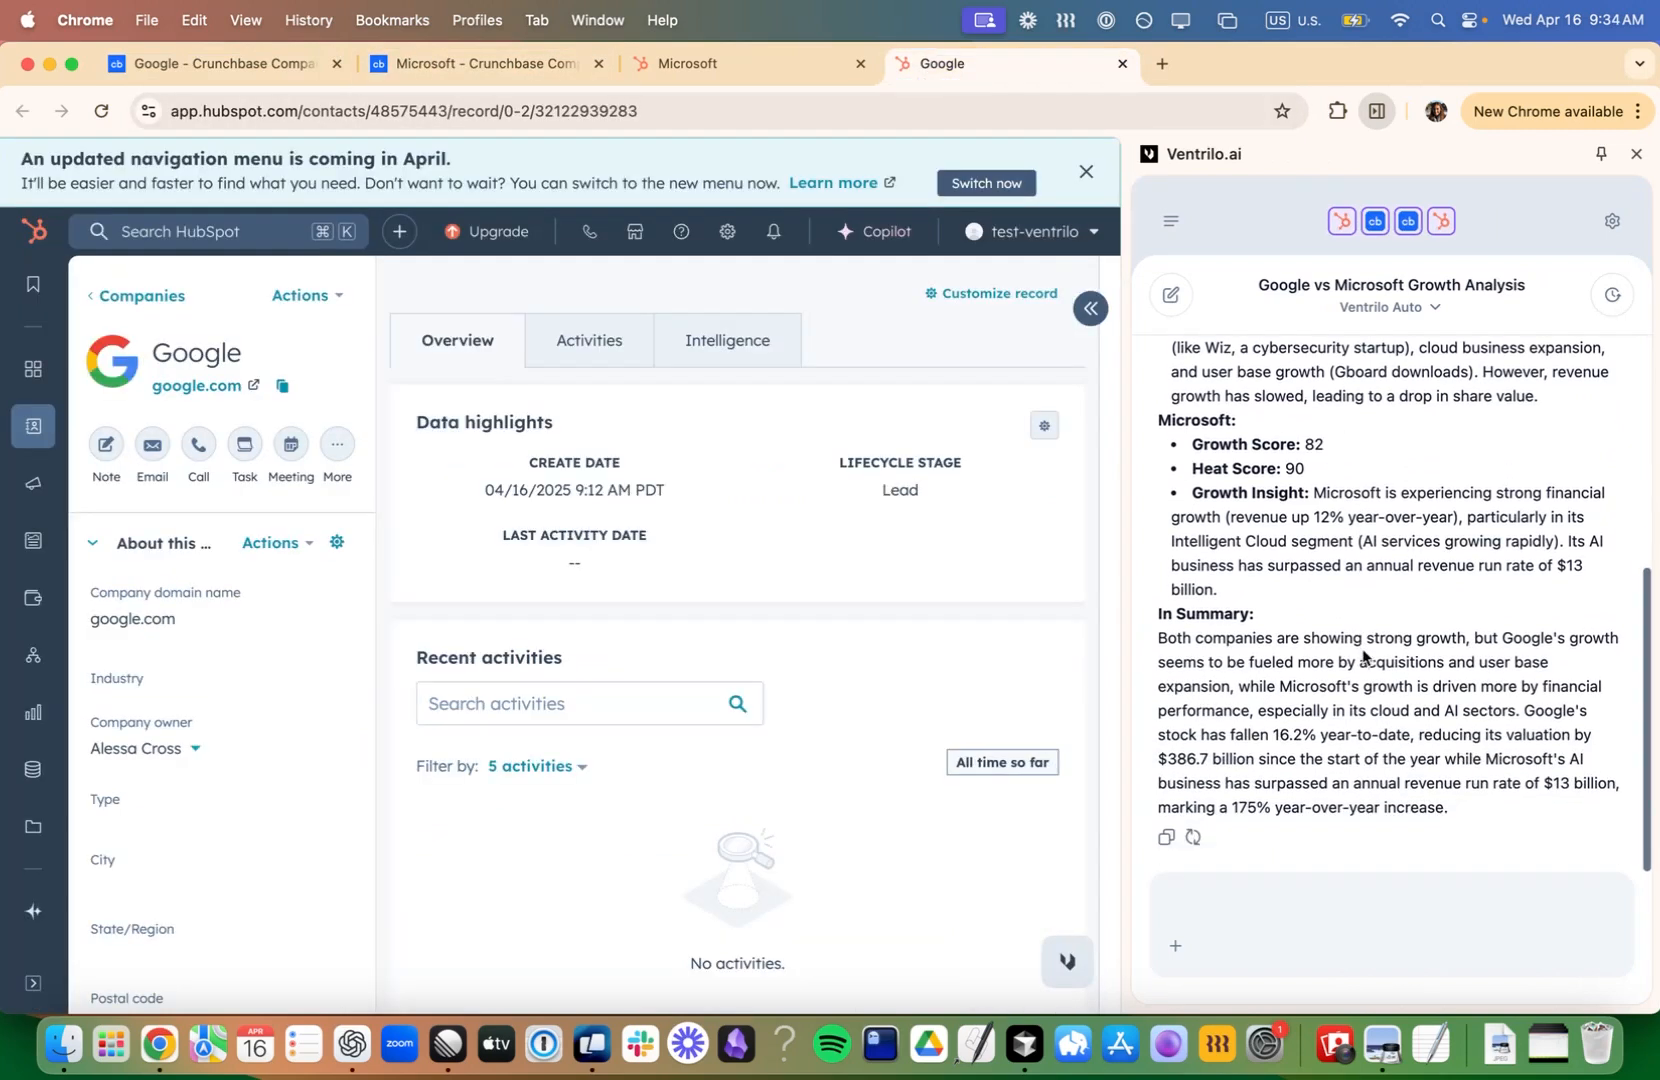
- Ask the chat: "What recent news should I mention in my outreach to these prospects?"
click(1345, 895)
text(What recent news)
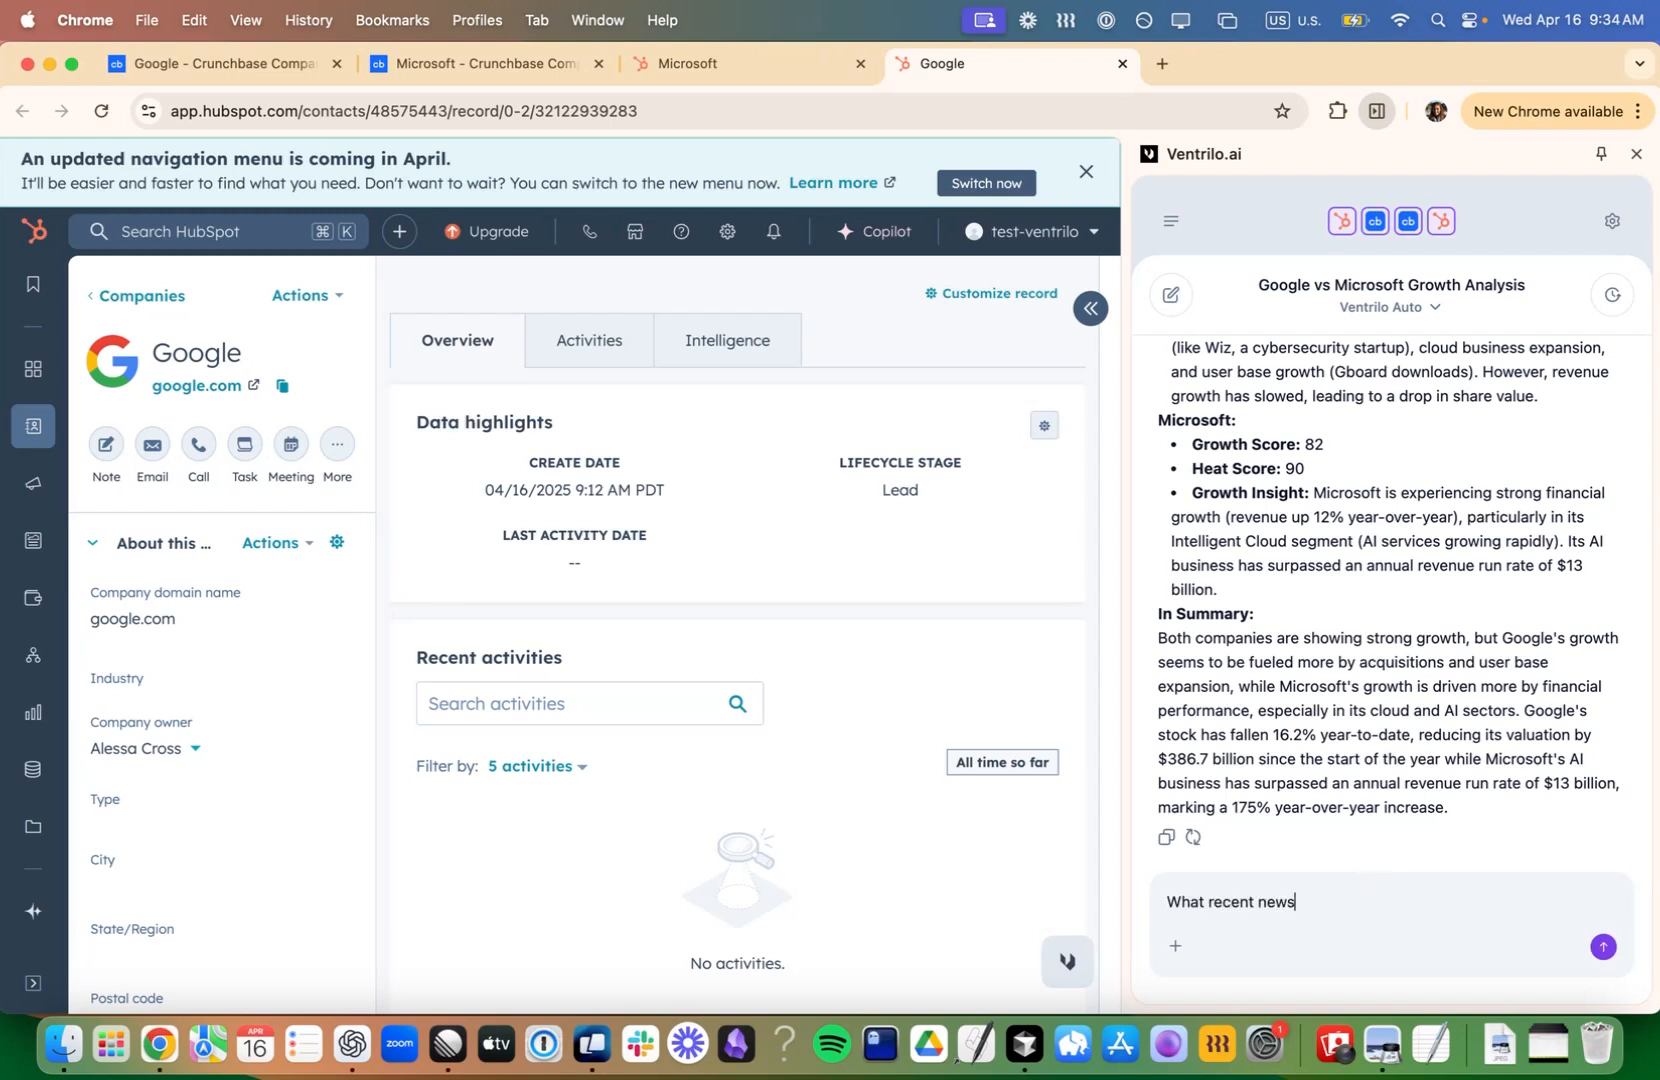
text( should I mention in my outreach to )
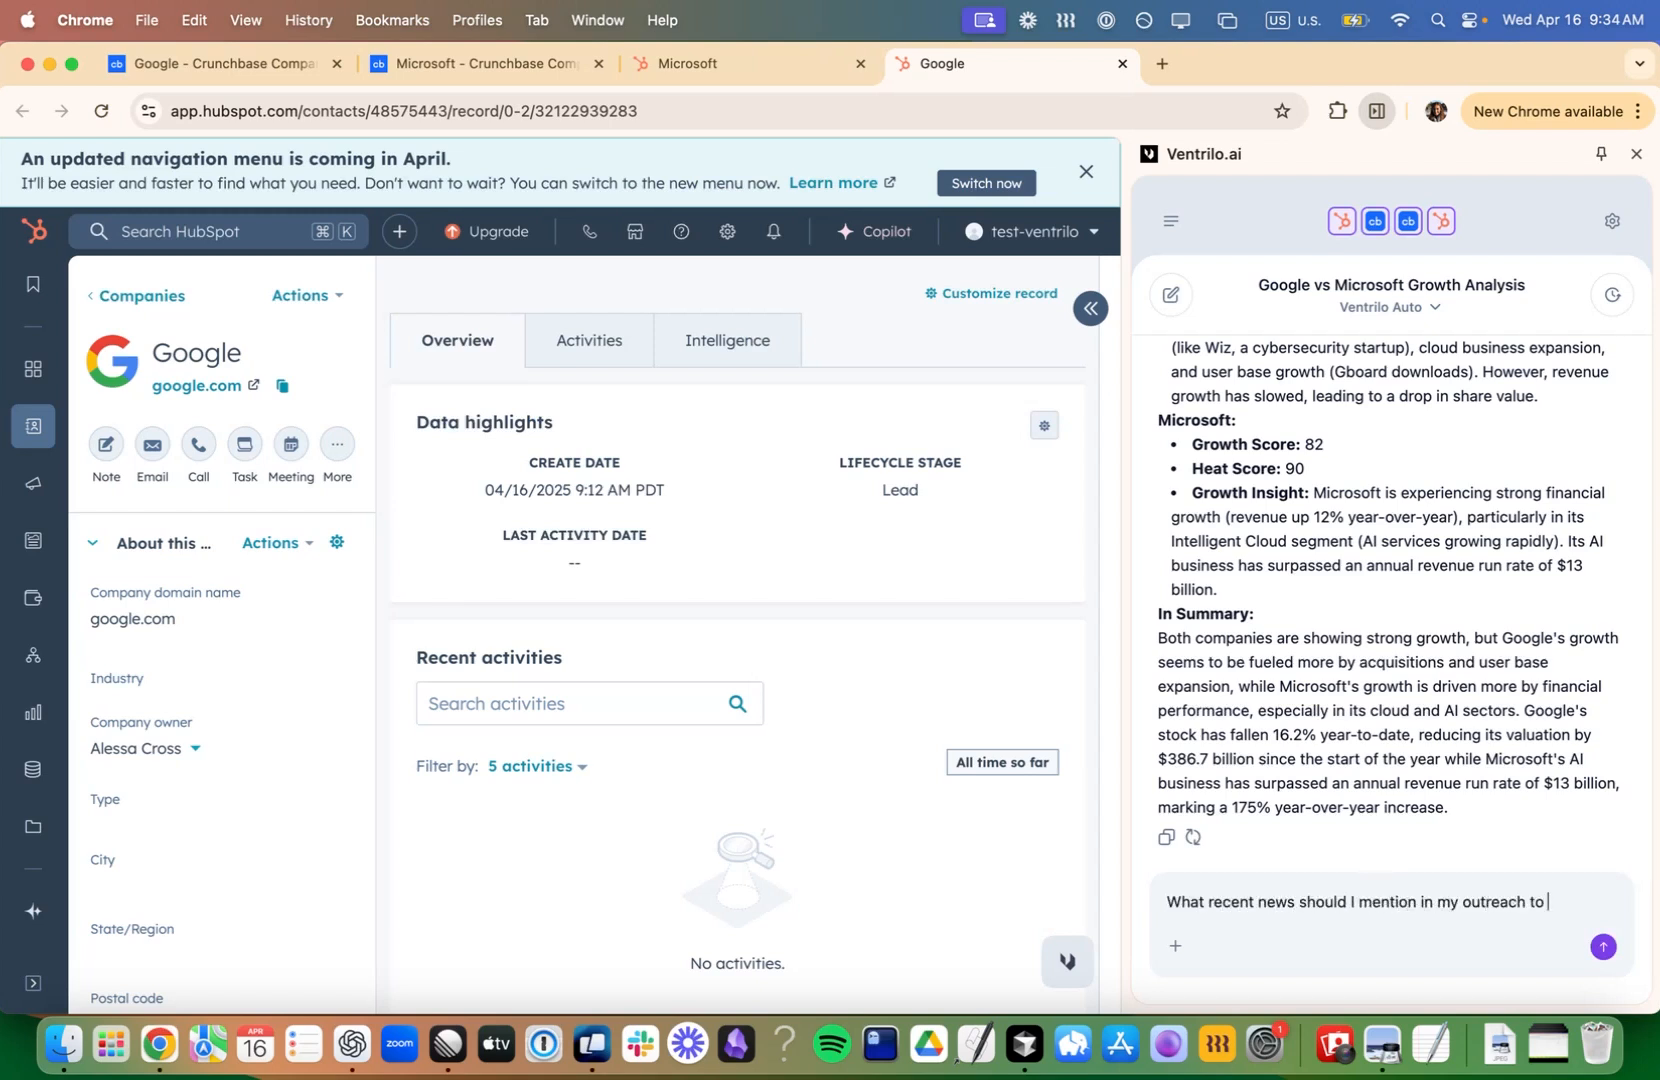
text(these prospects?)
key(Return)
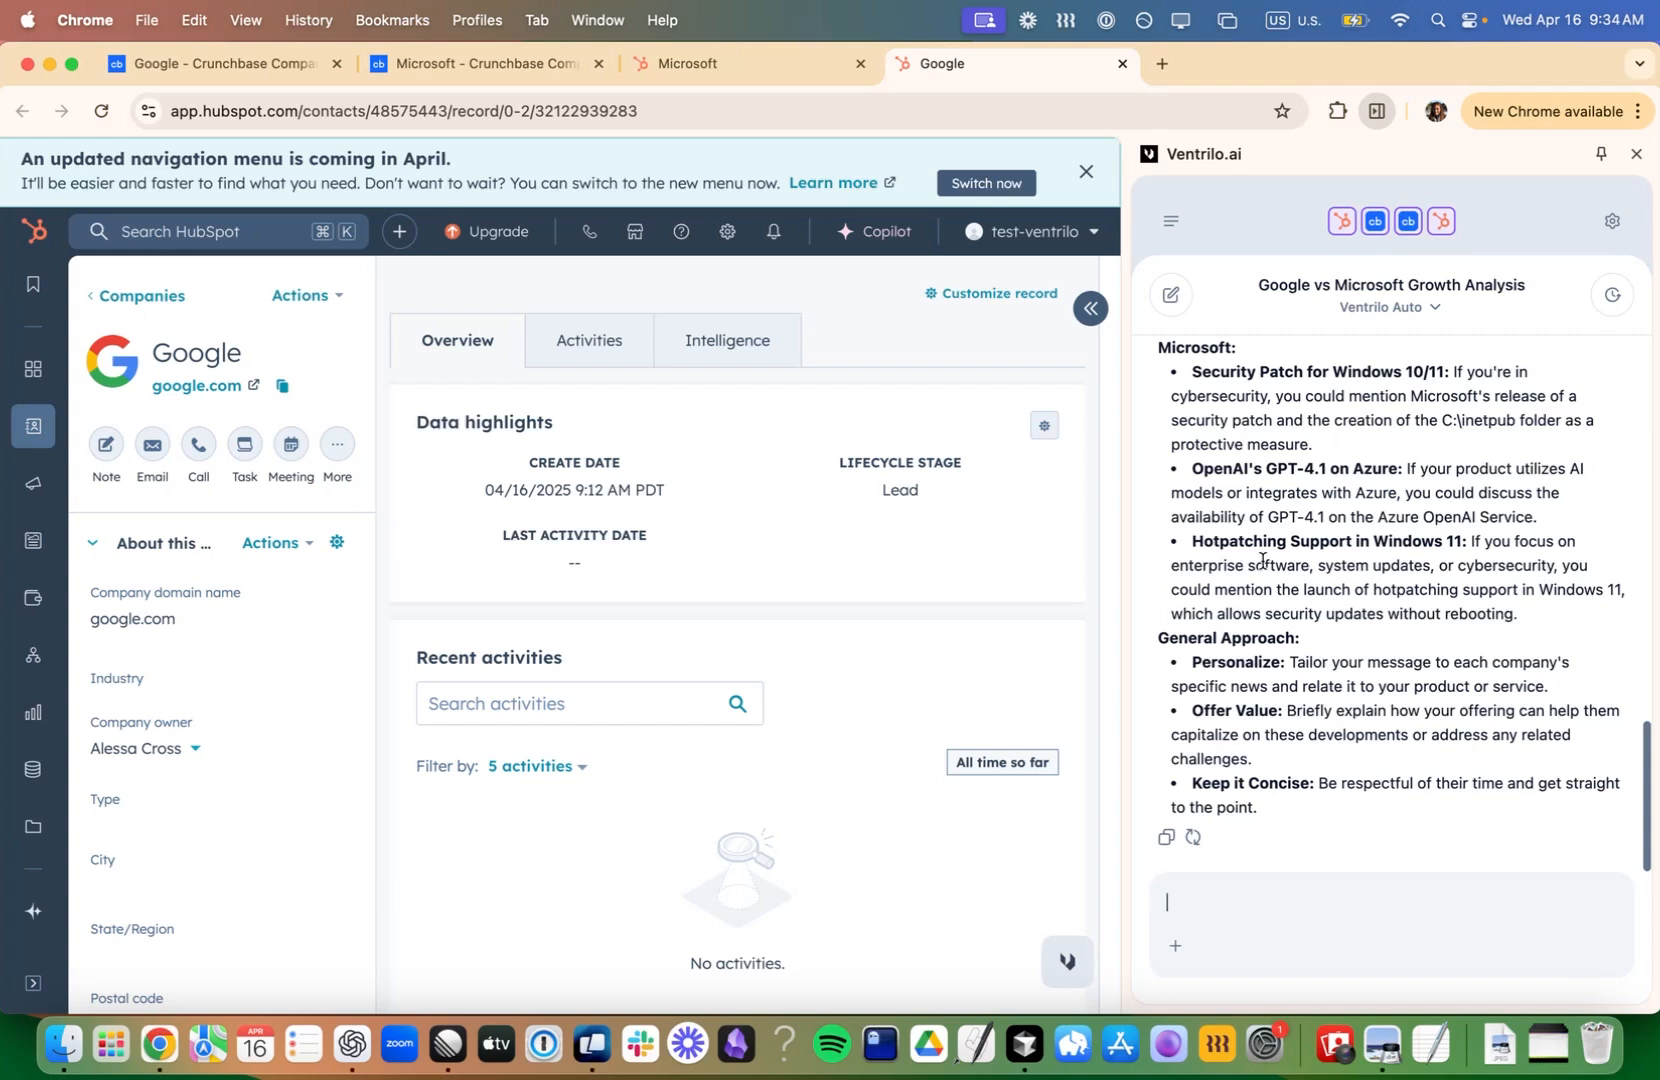
- Narrow the chat pane and start a Google record note: "Google is headquarted in Mountain View, California.", adding the suggested street address after "The address is"
drag(1126, 514, 1206, 511)
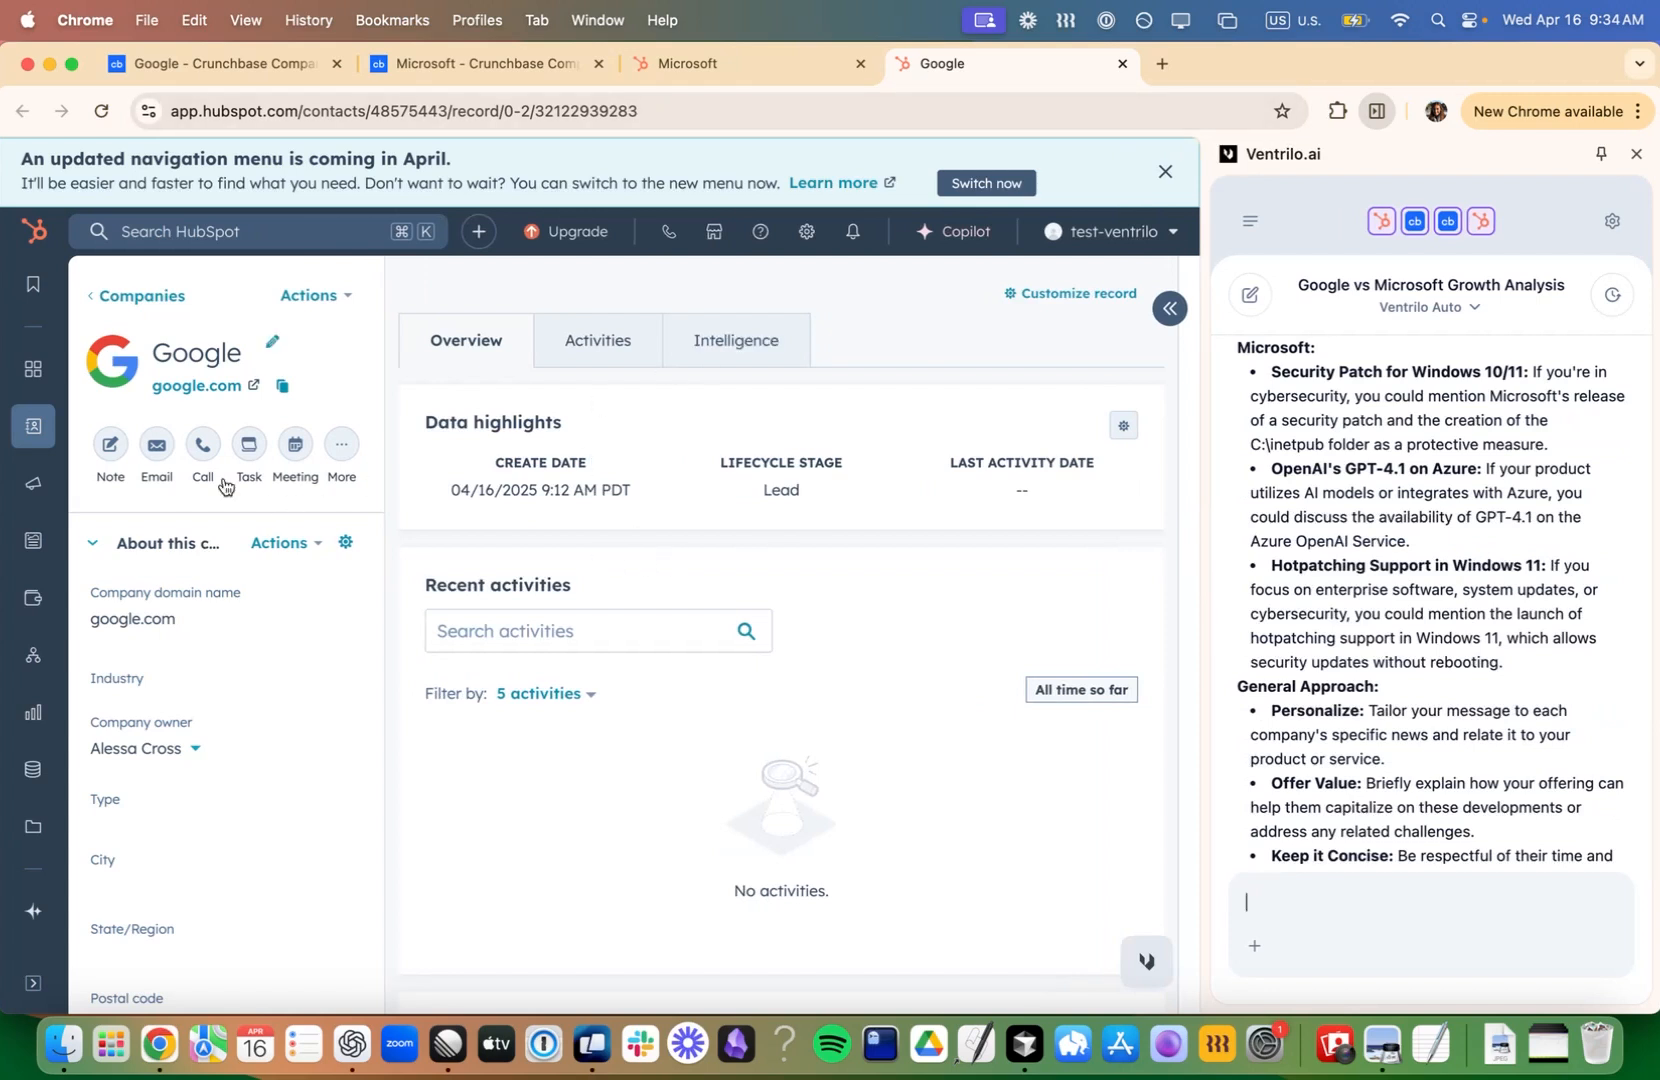
click(111, 445)
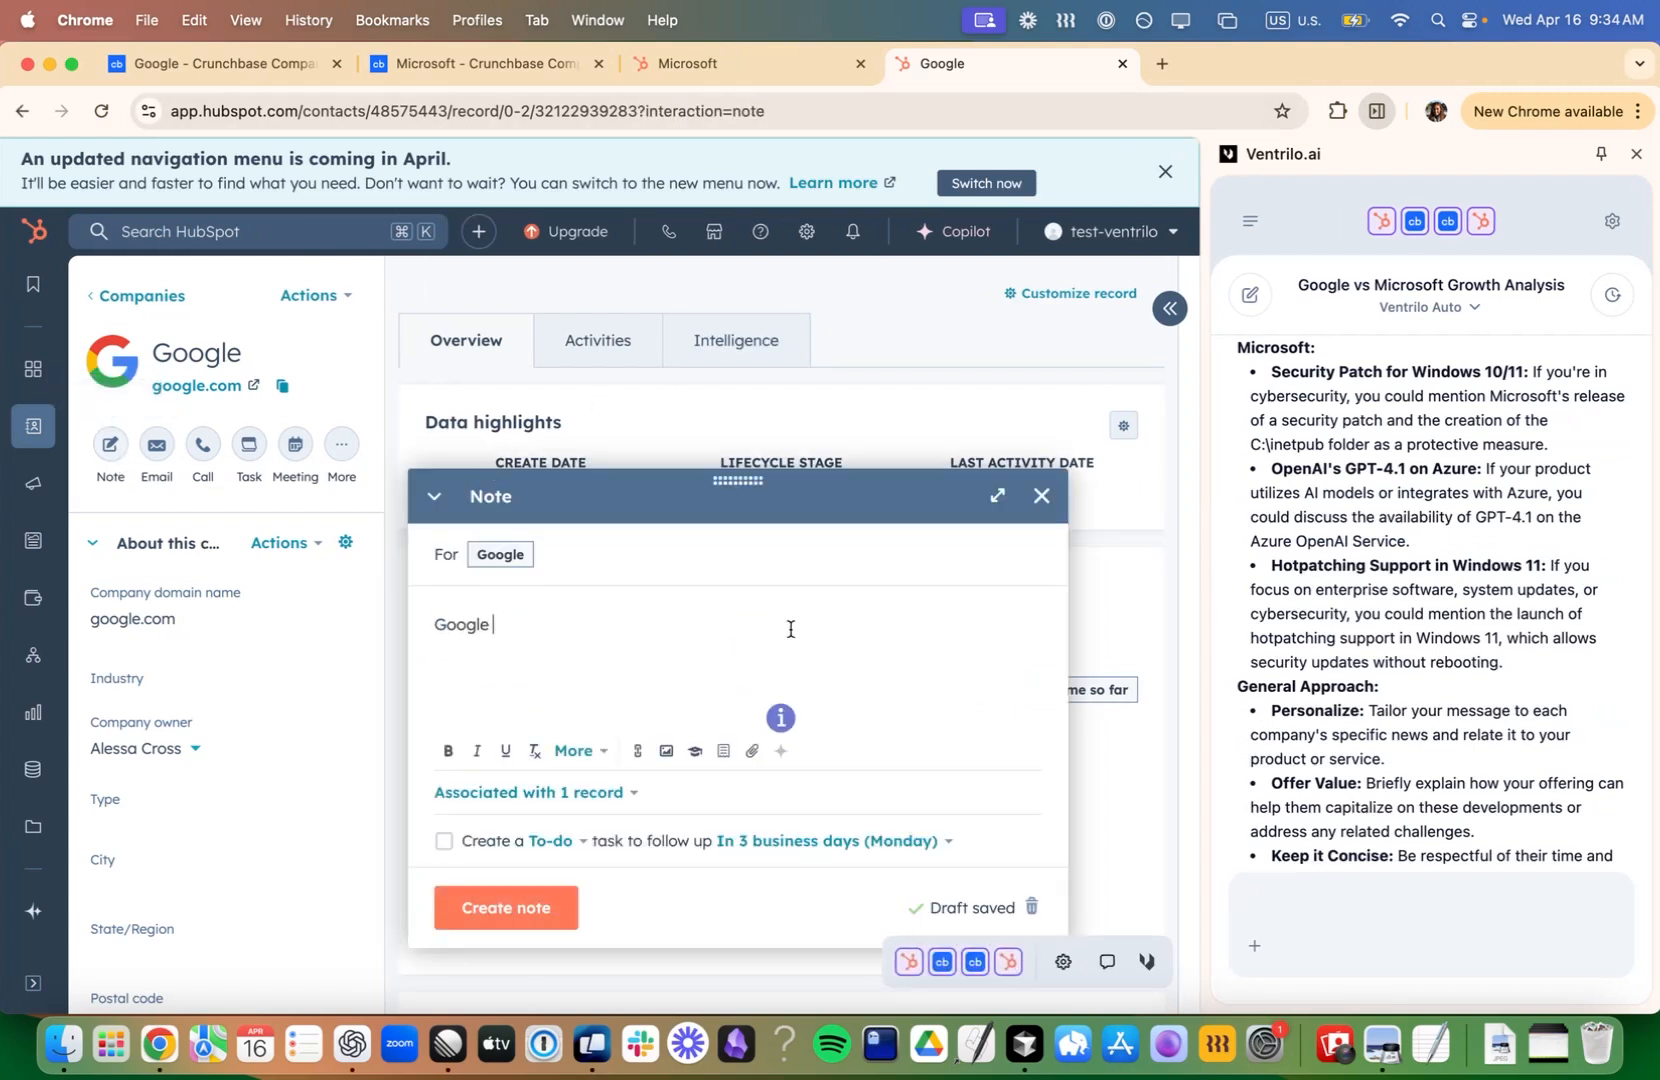
text(Google is headquarted in)
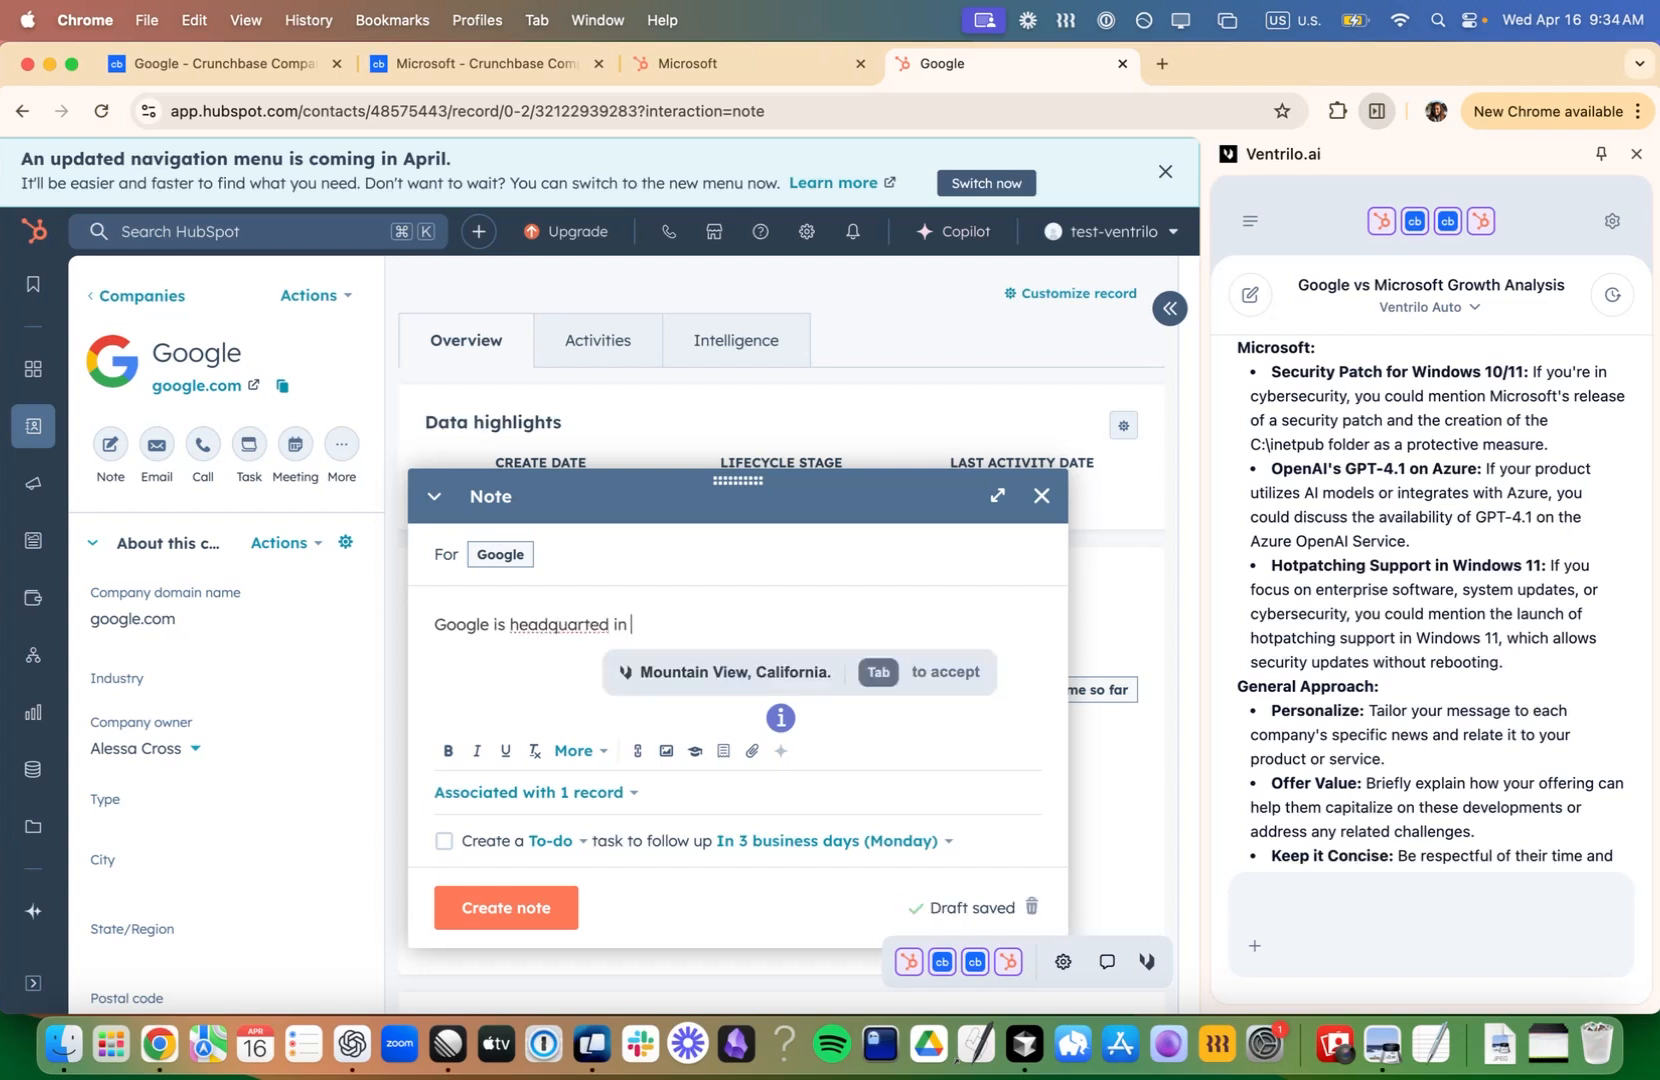
key(Tab)
text(Th)
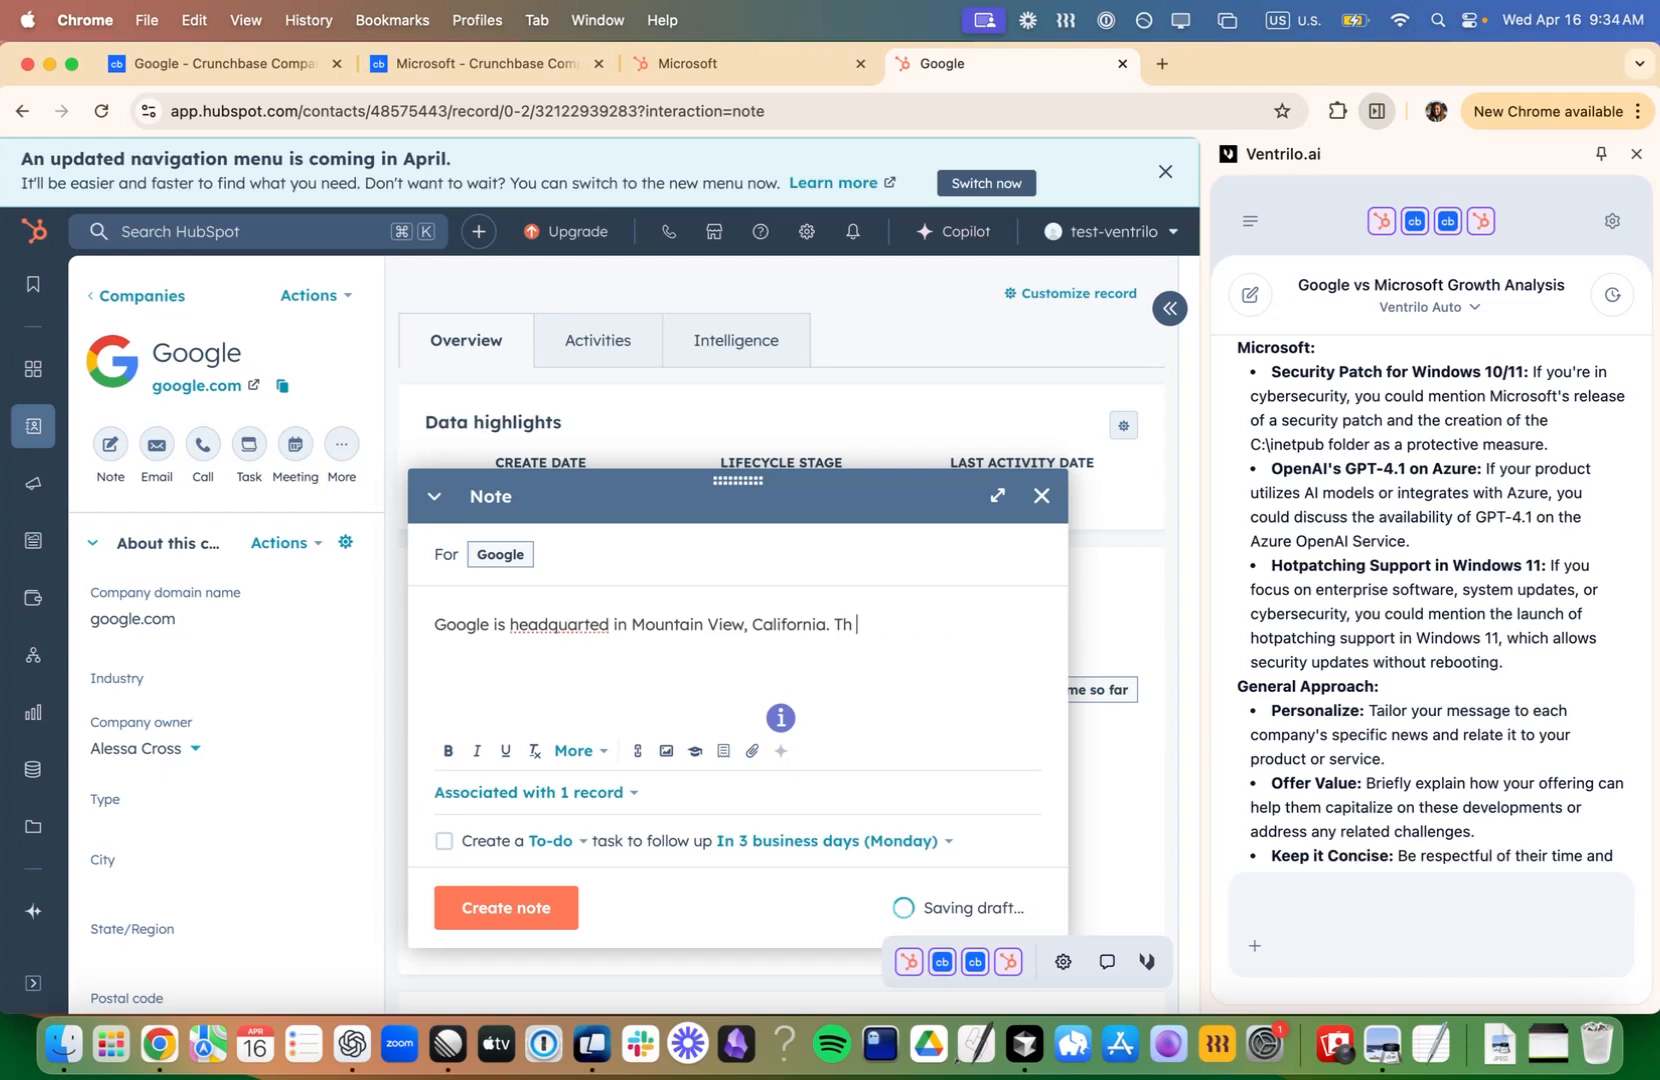
text(e address is)
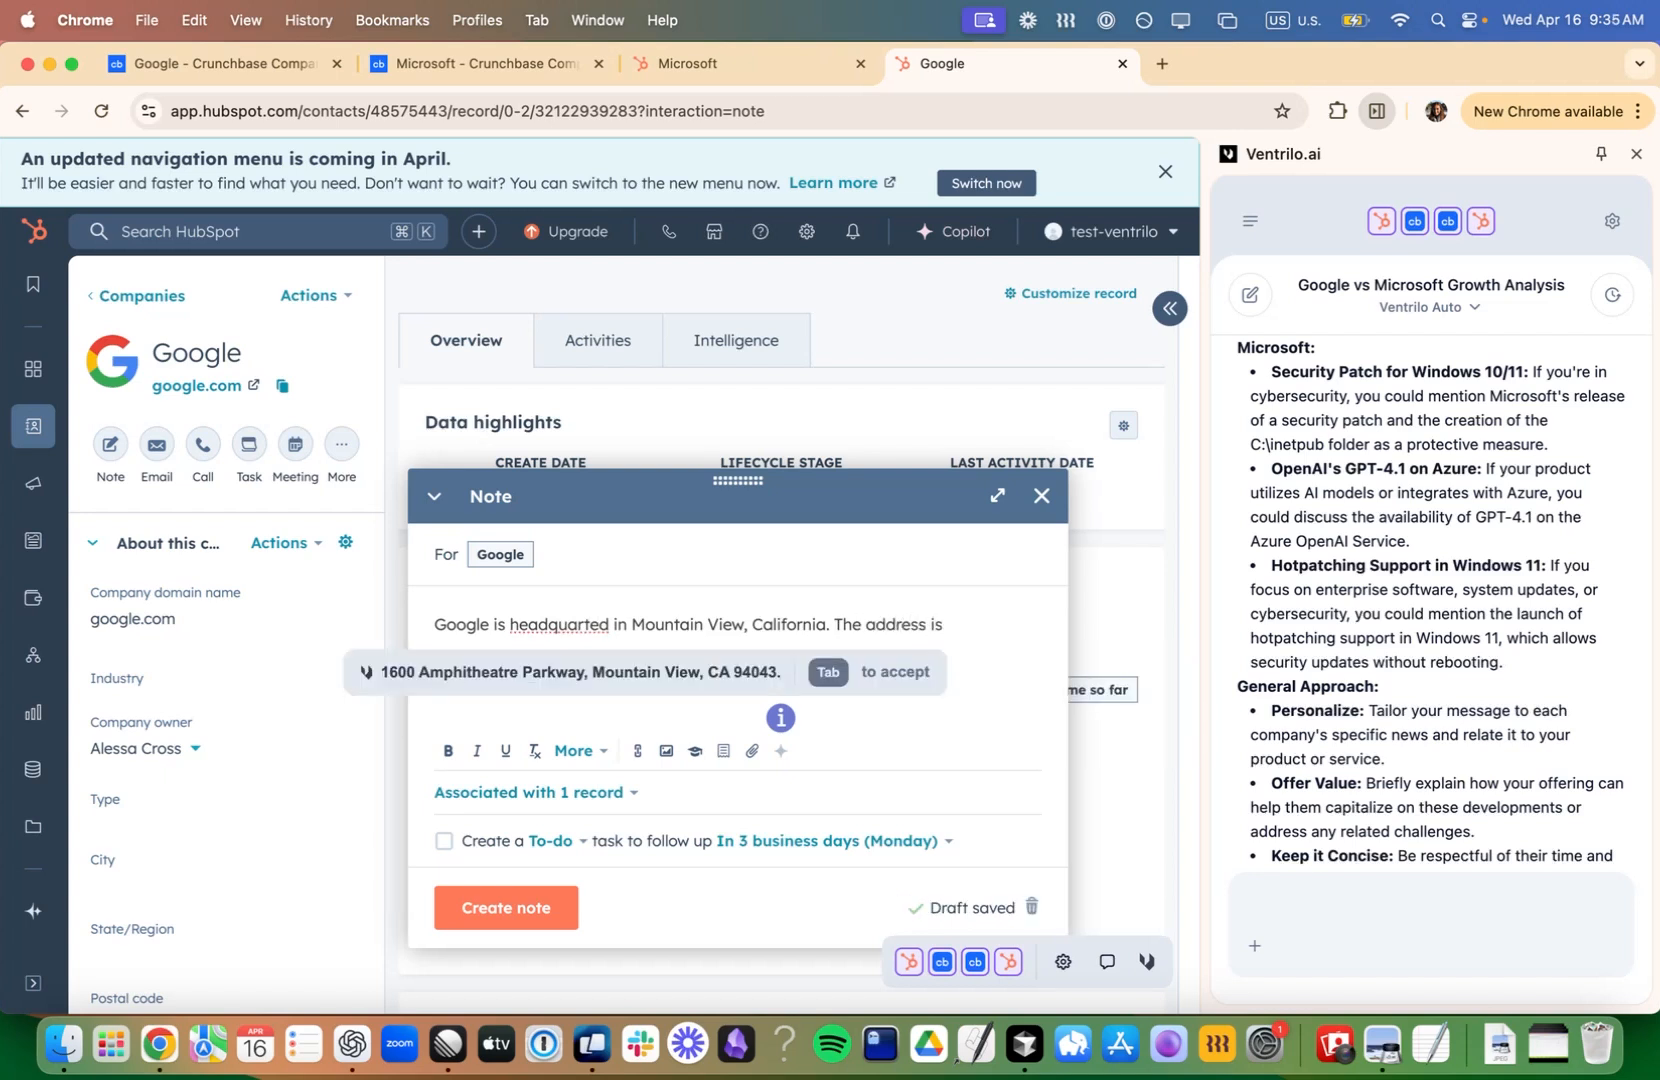
key(Tab)
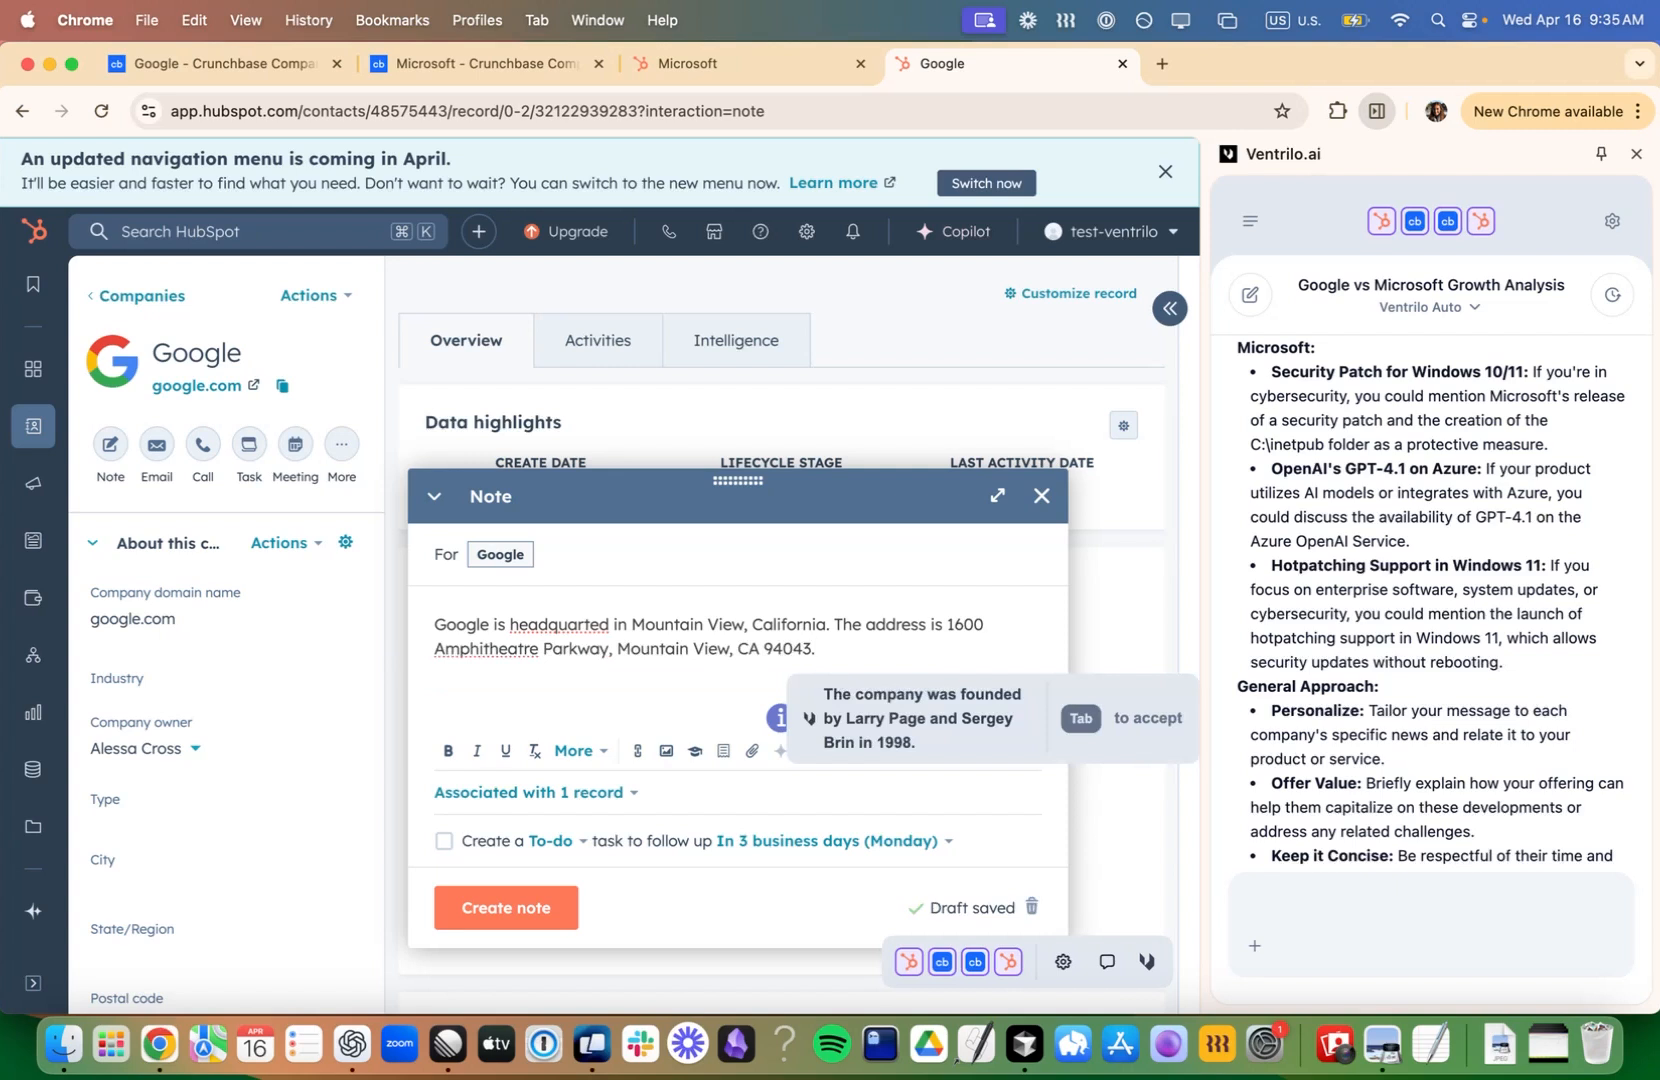
- Add the sentence "The company's growth score is 98." to the Google note, accepting the suggested ending
text(The company's growt)
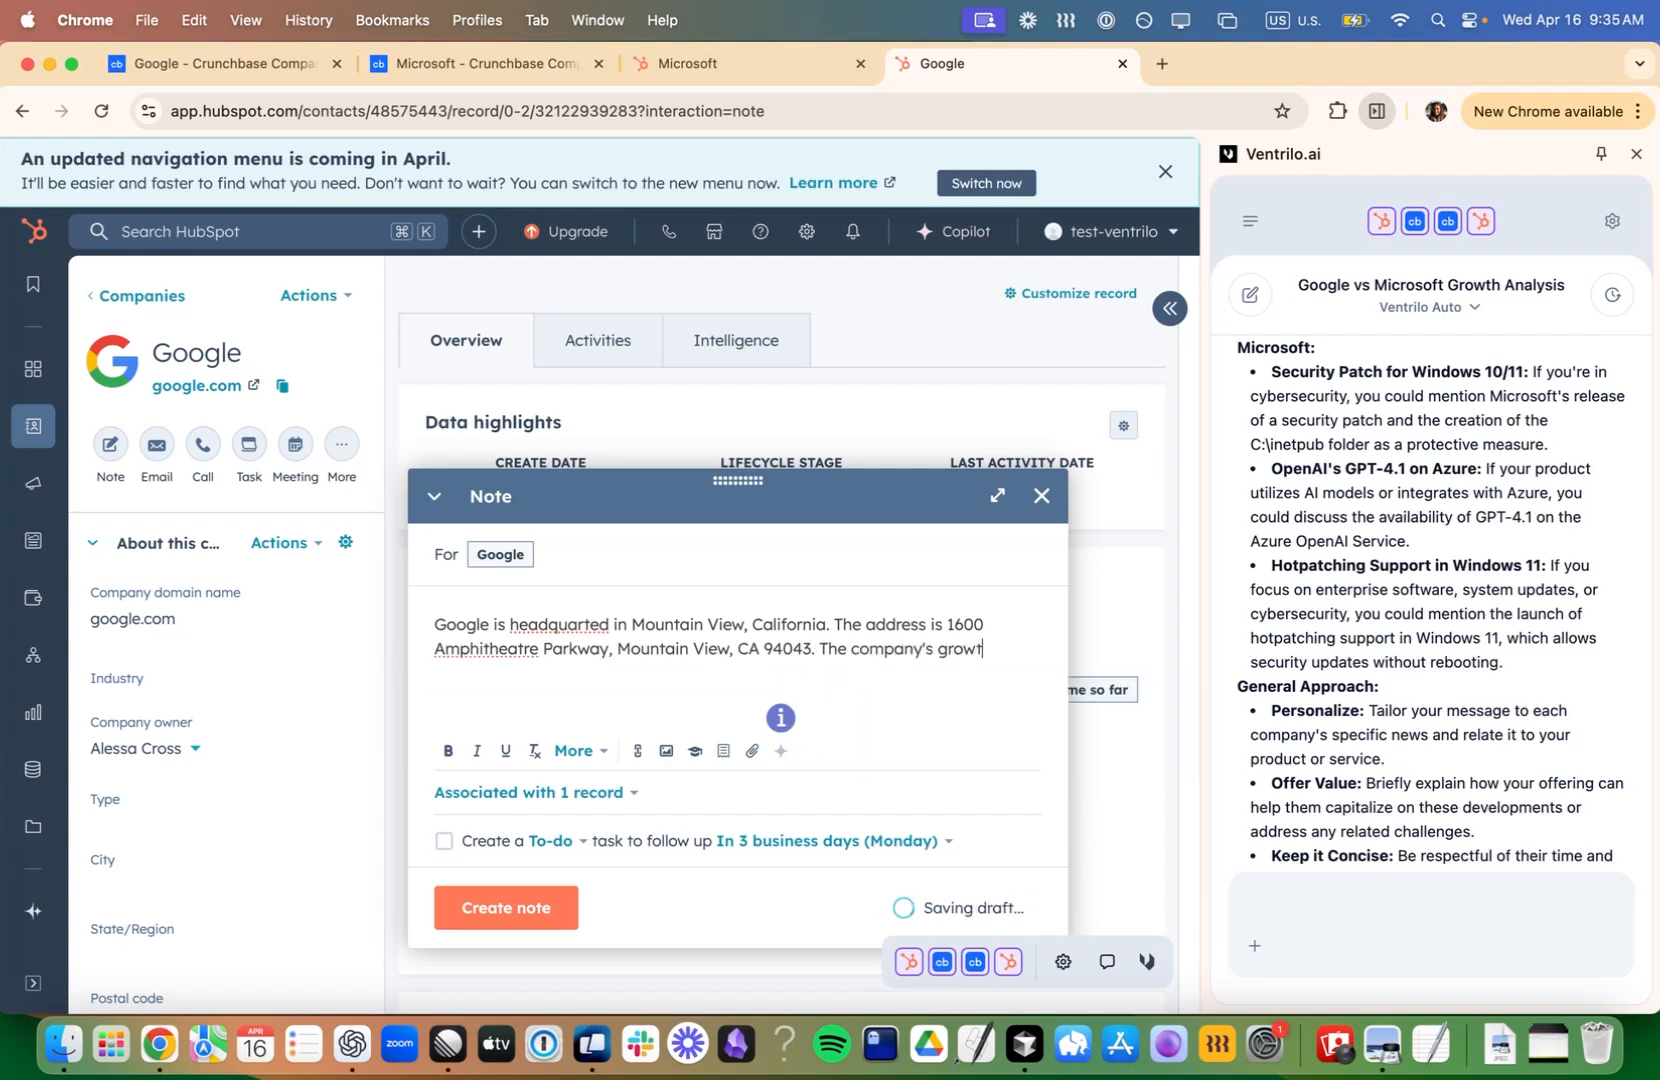
text(h score)
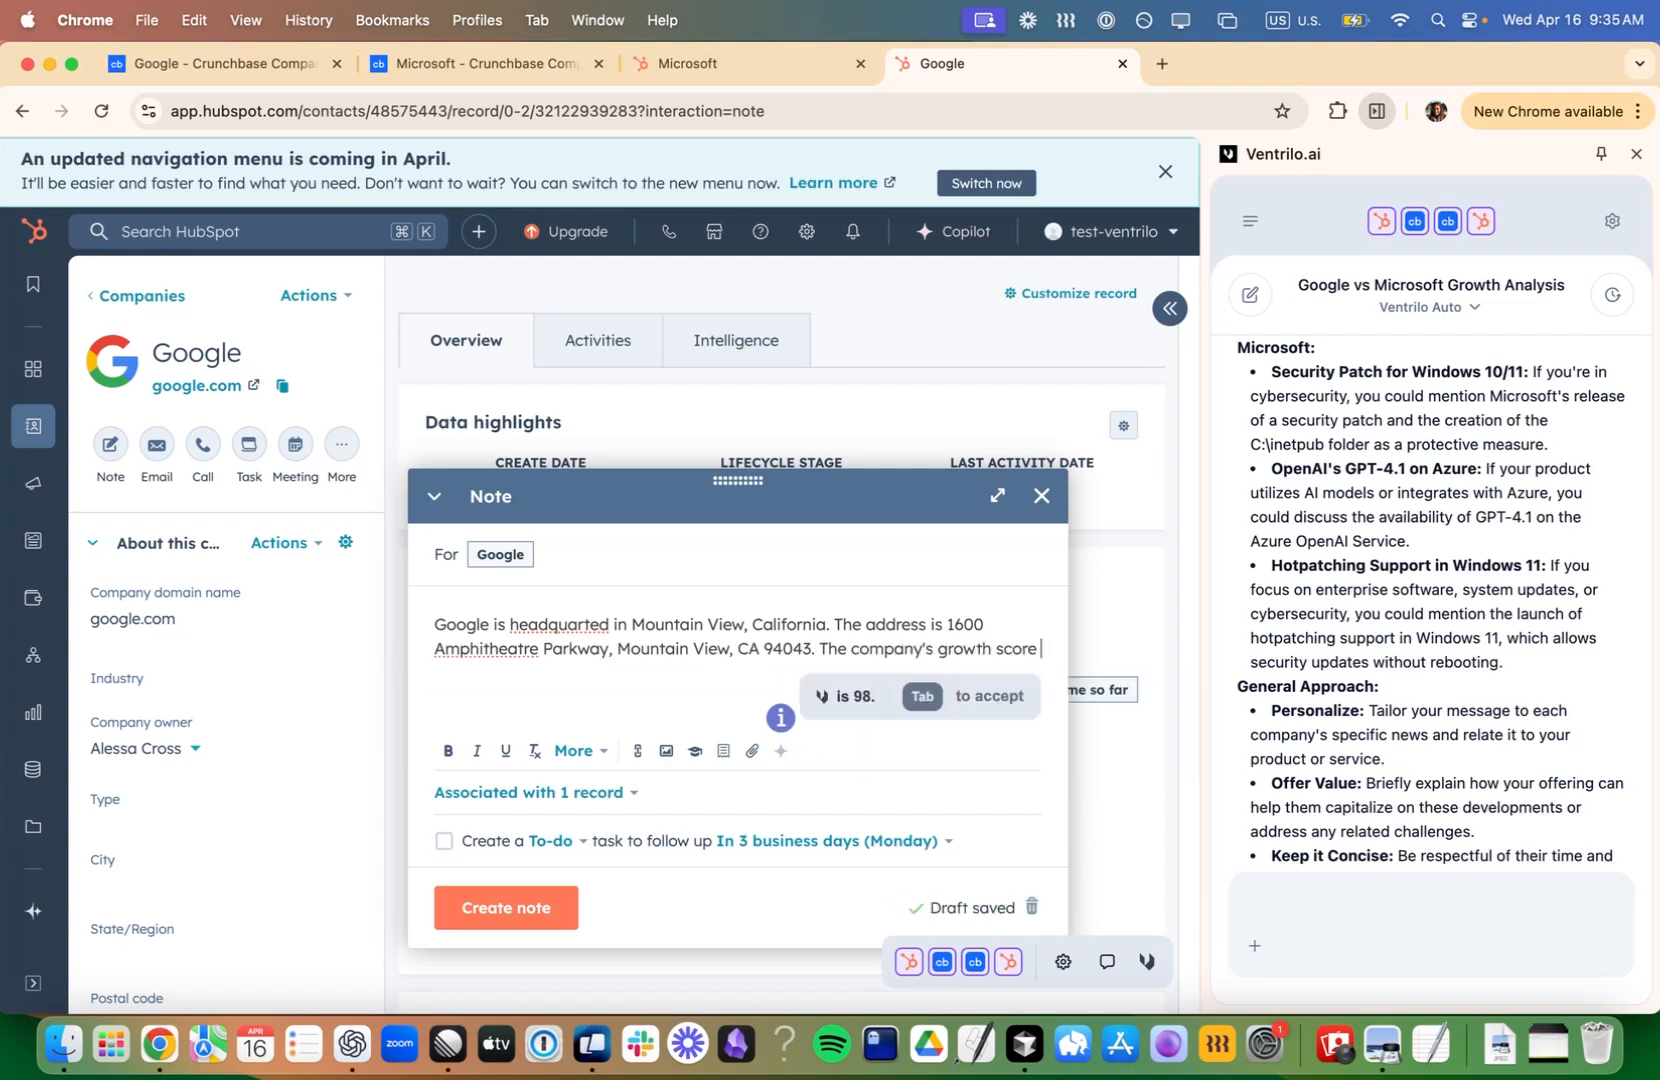
key(Tab)
- Continue the note with "As for recent news, it" and accept the suggestions about Gemini launching on Wear OS and replacing Google Assistant
text(As for re)
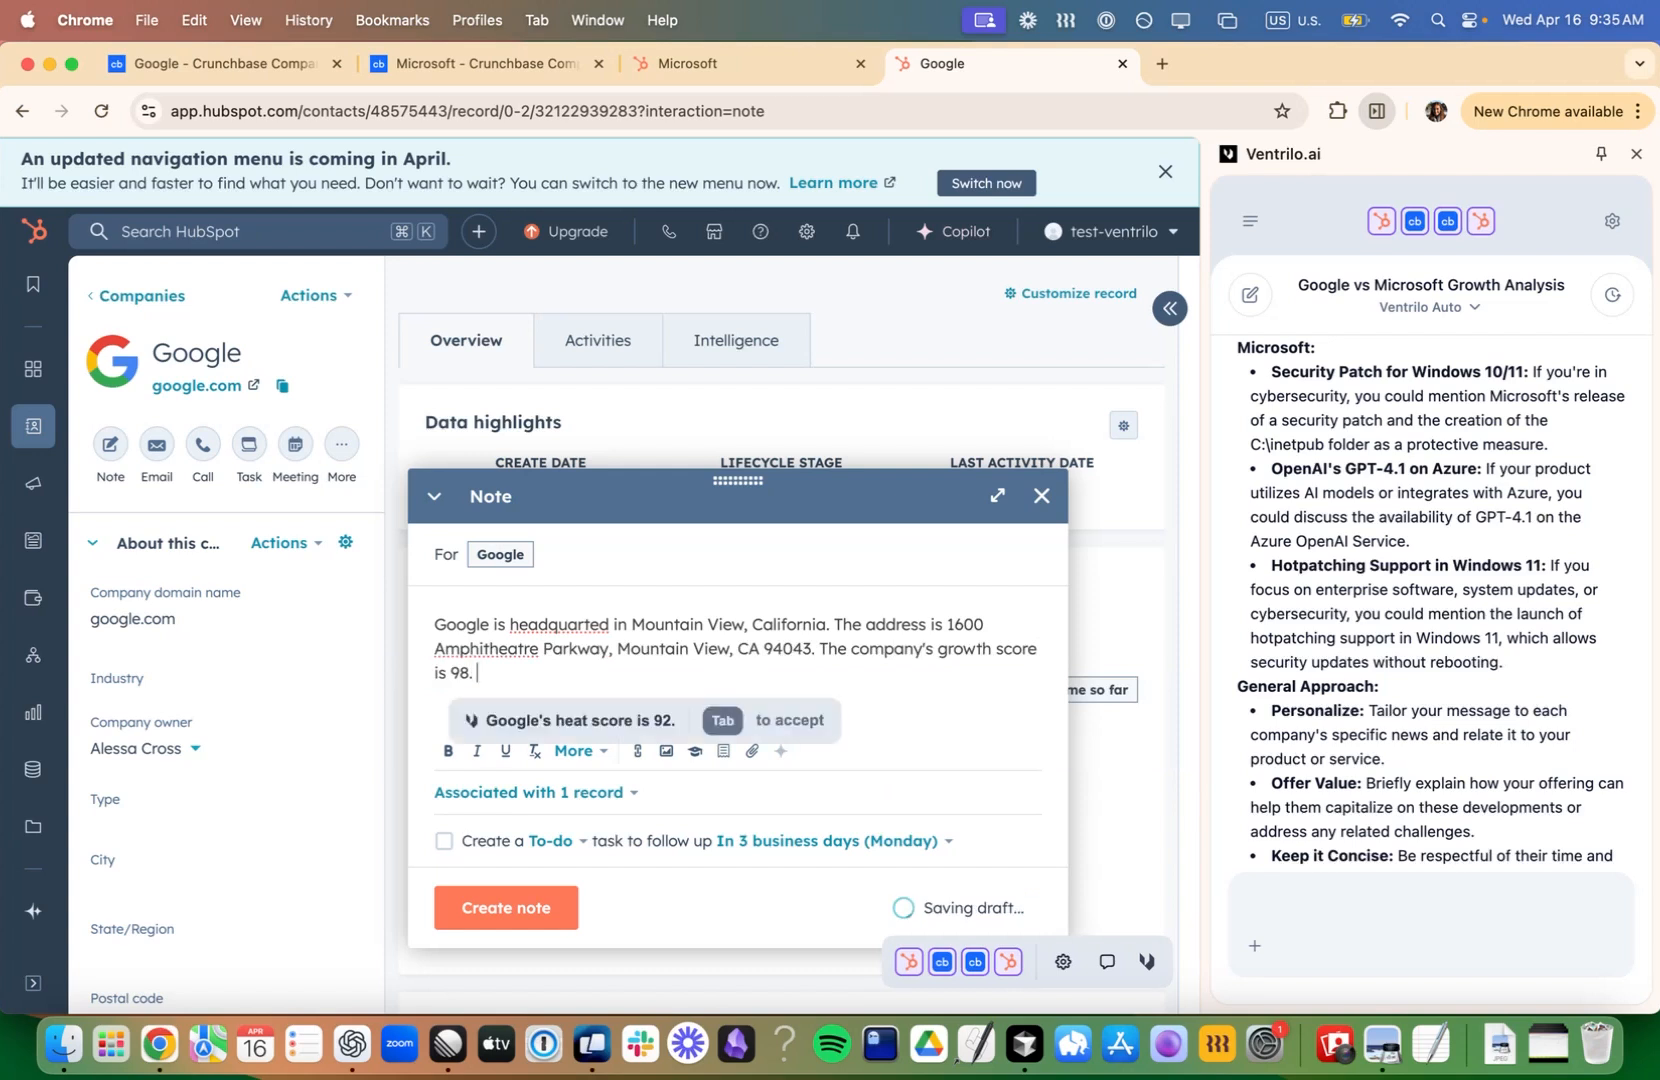
text(cent news, it)
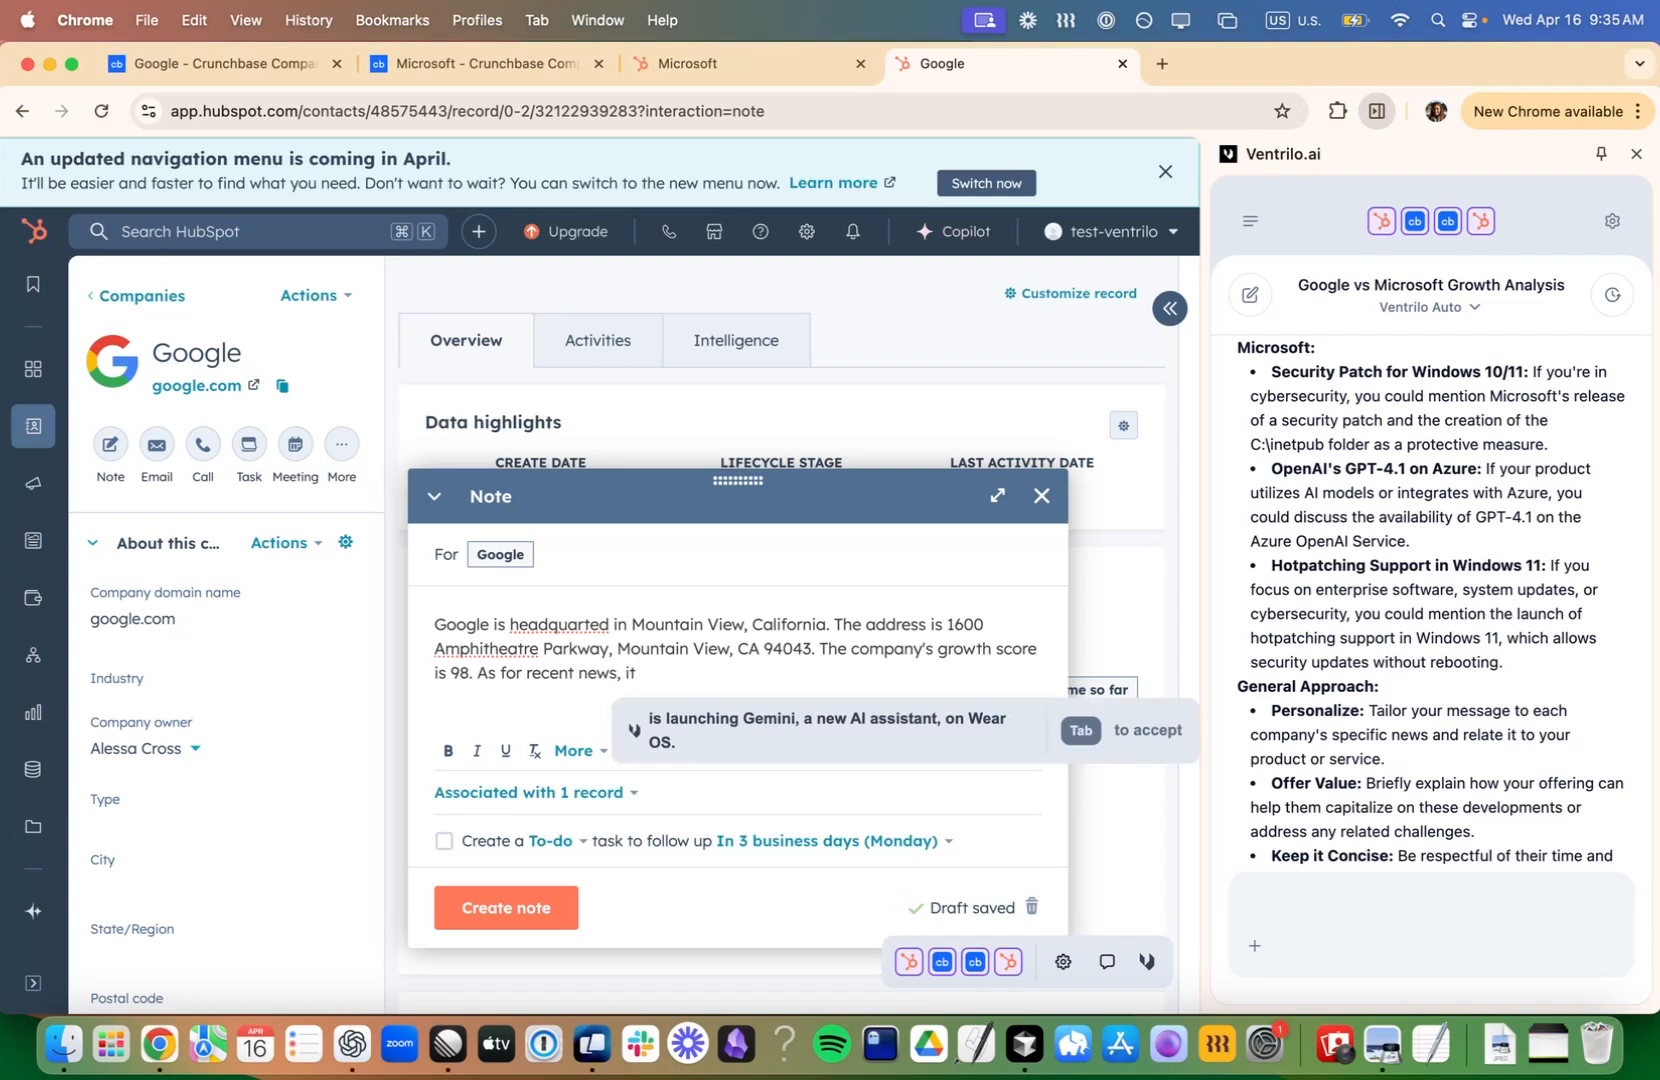
key(Tab)
key(Tab)
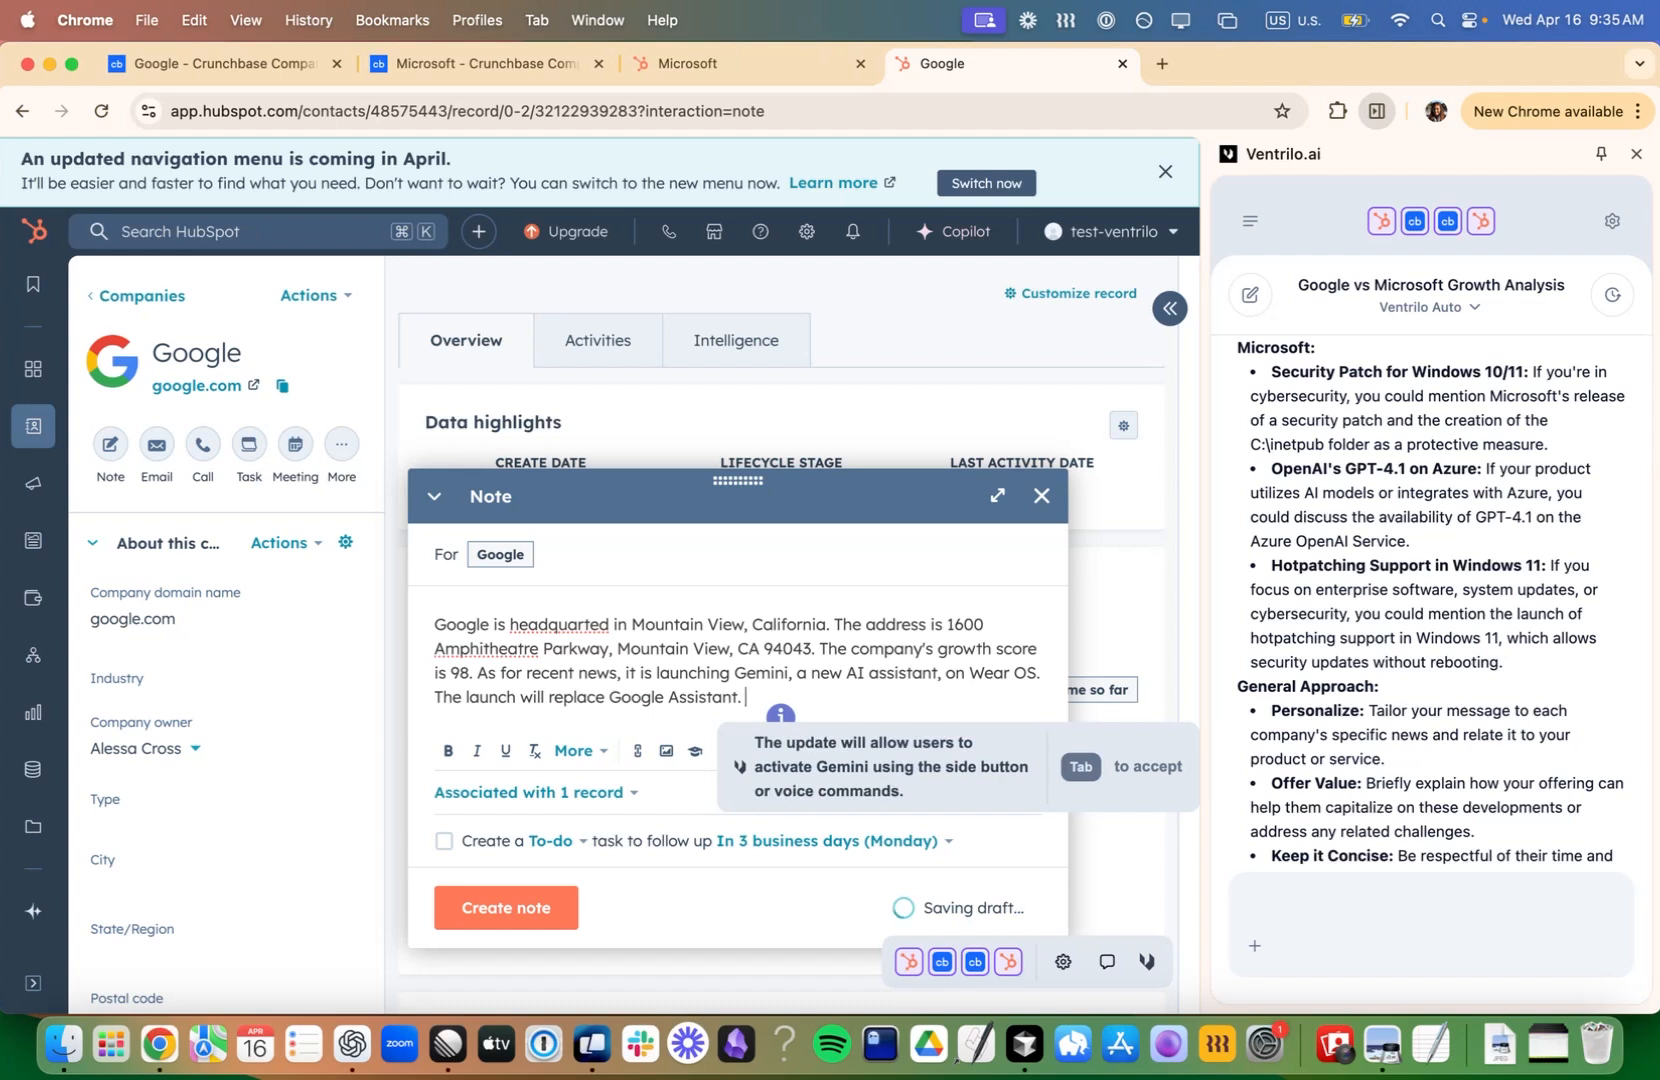
- Begin another sentence with "The state" and close the Google note without creating it
text(The )
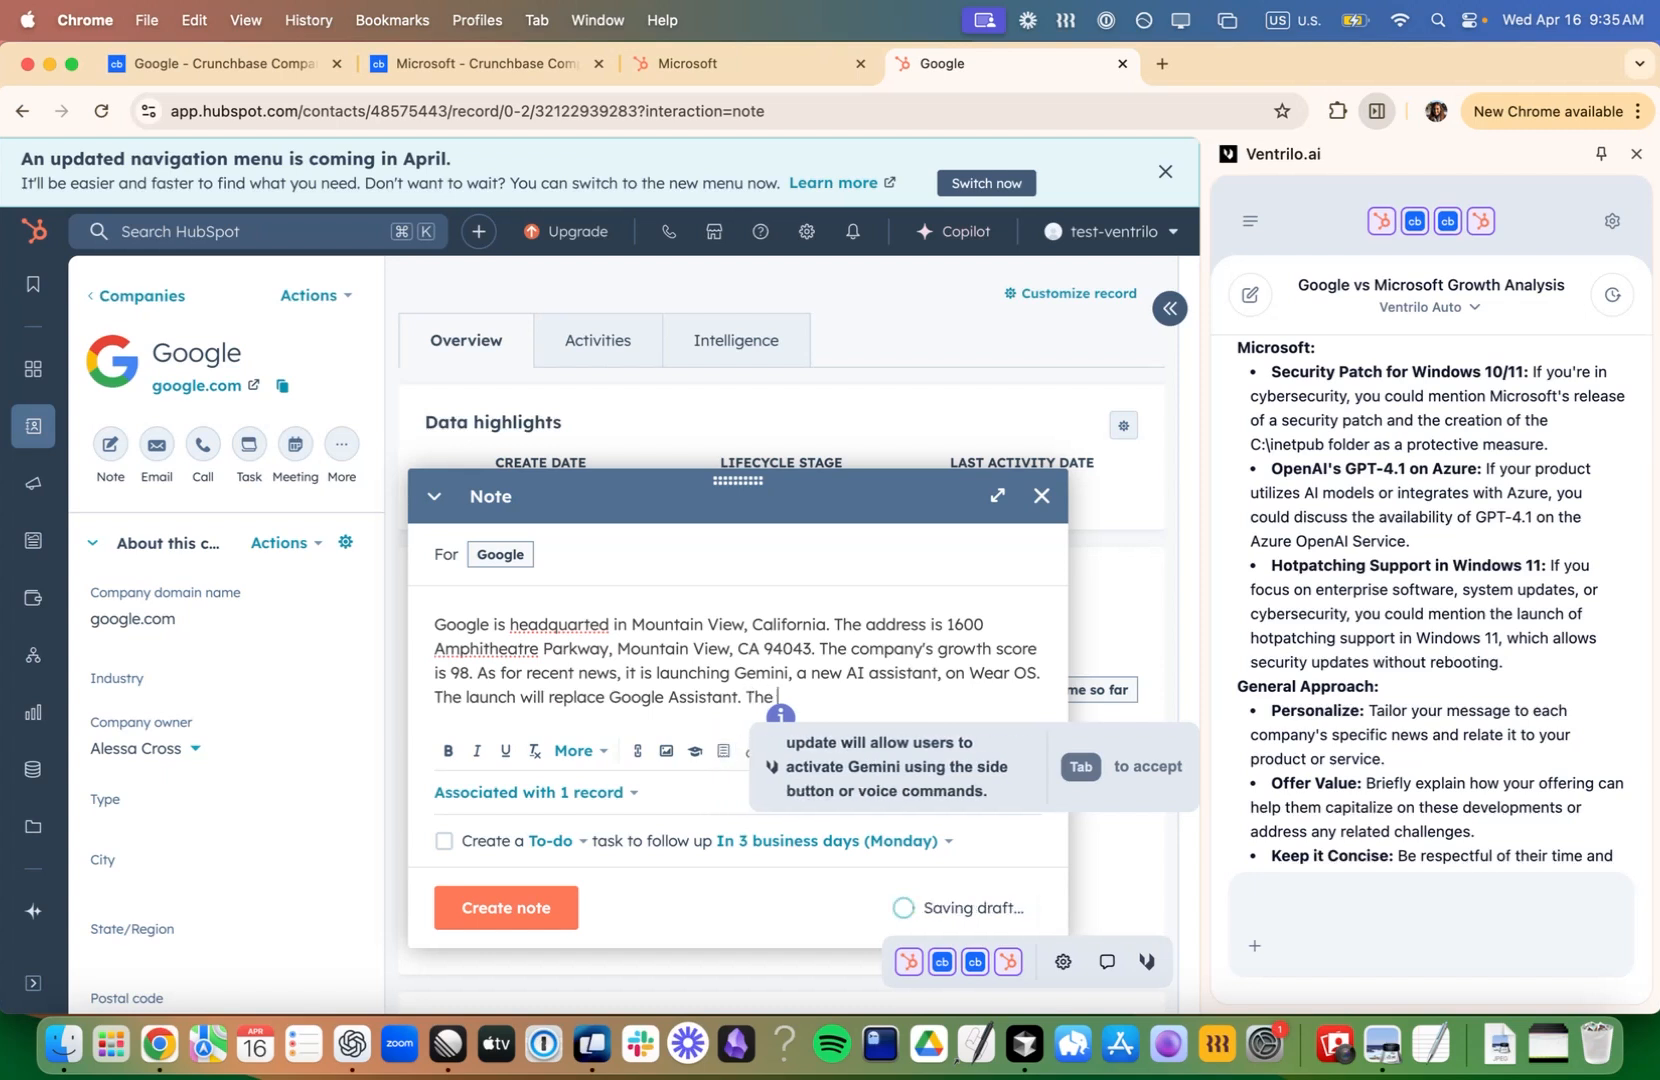
text(state)
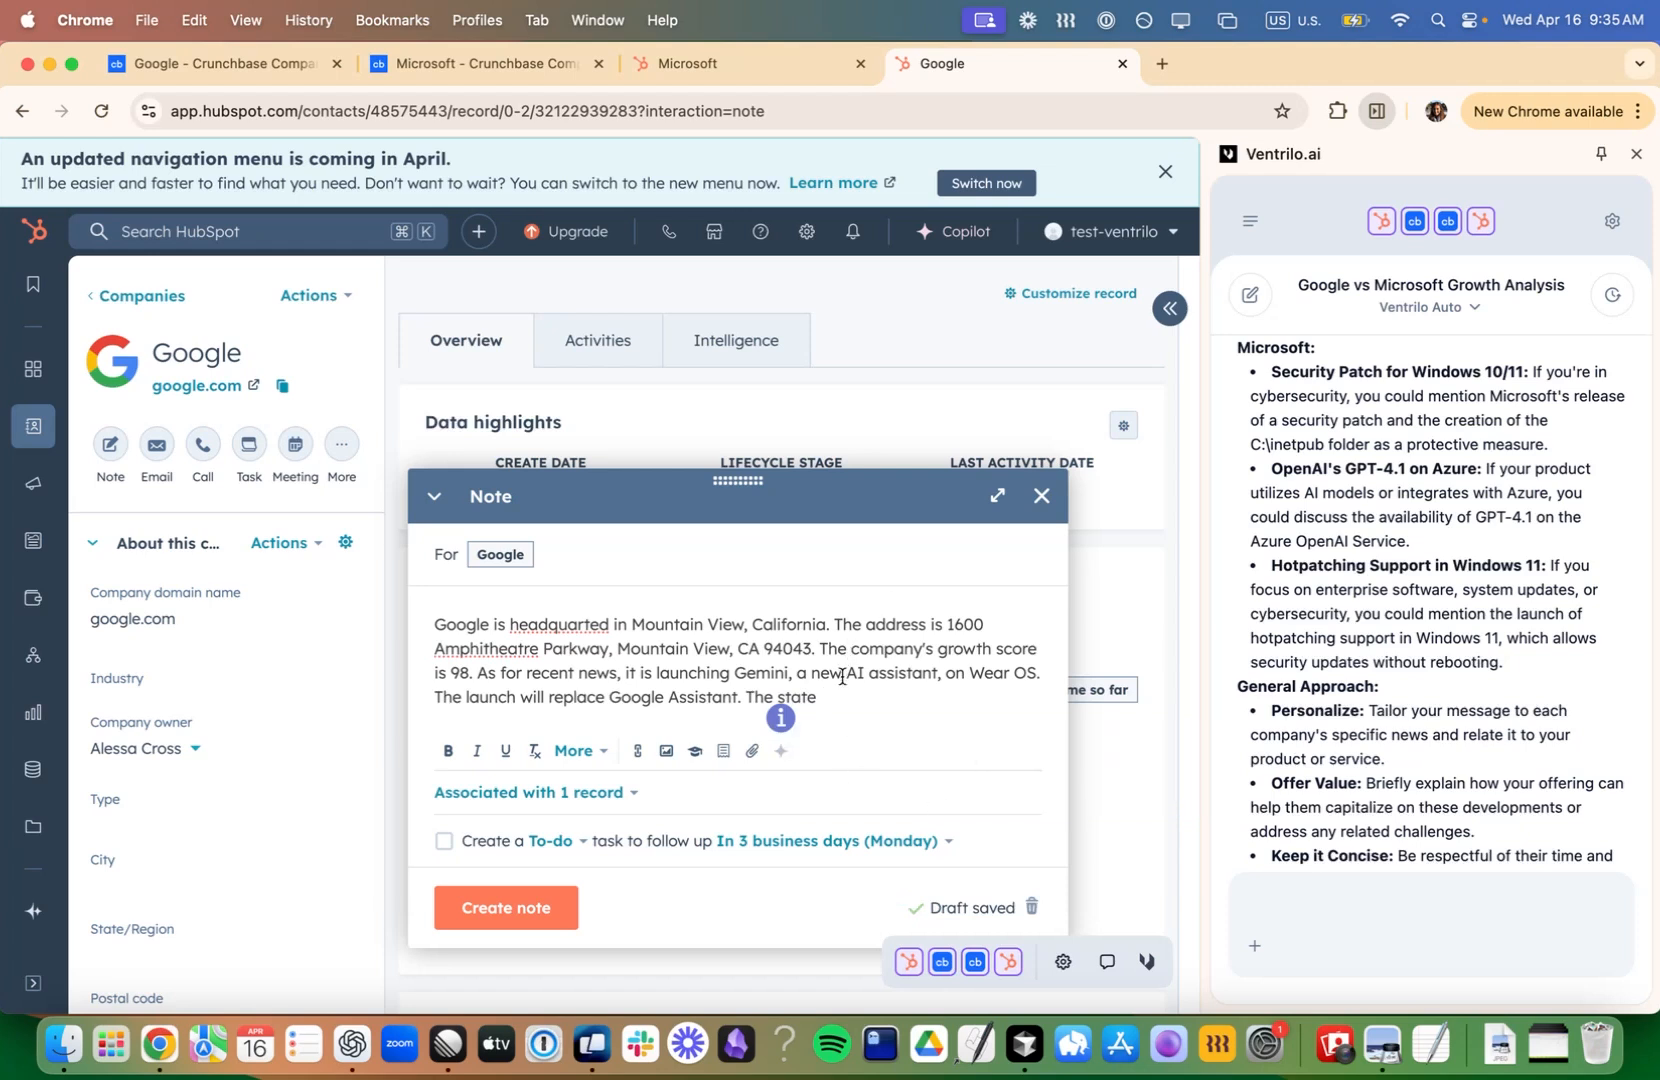
click(1041, 496)
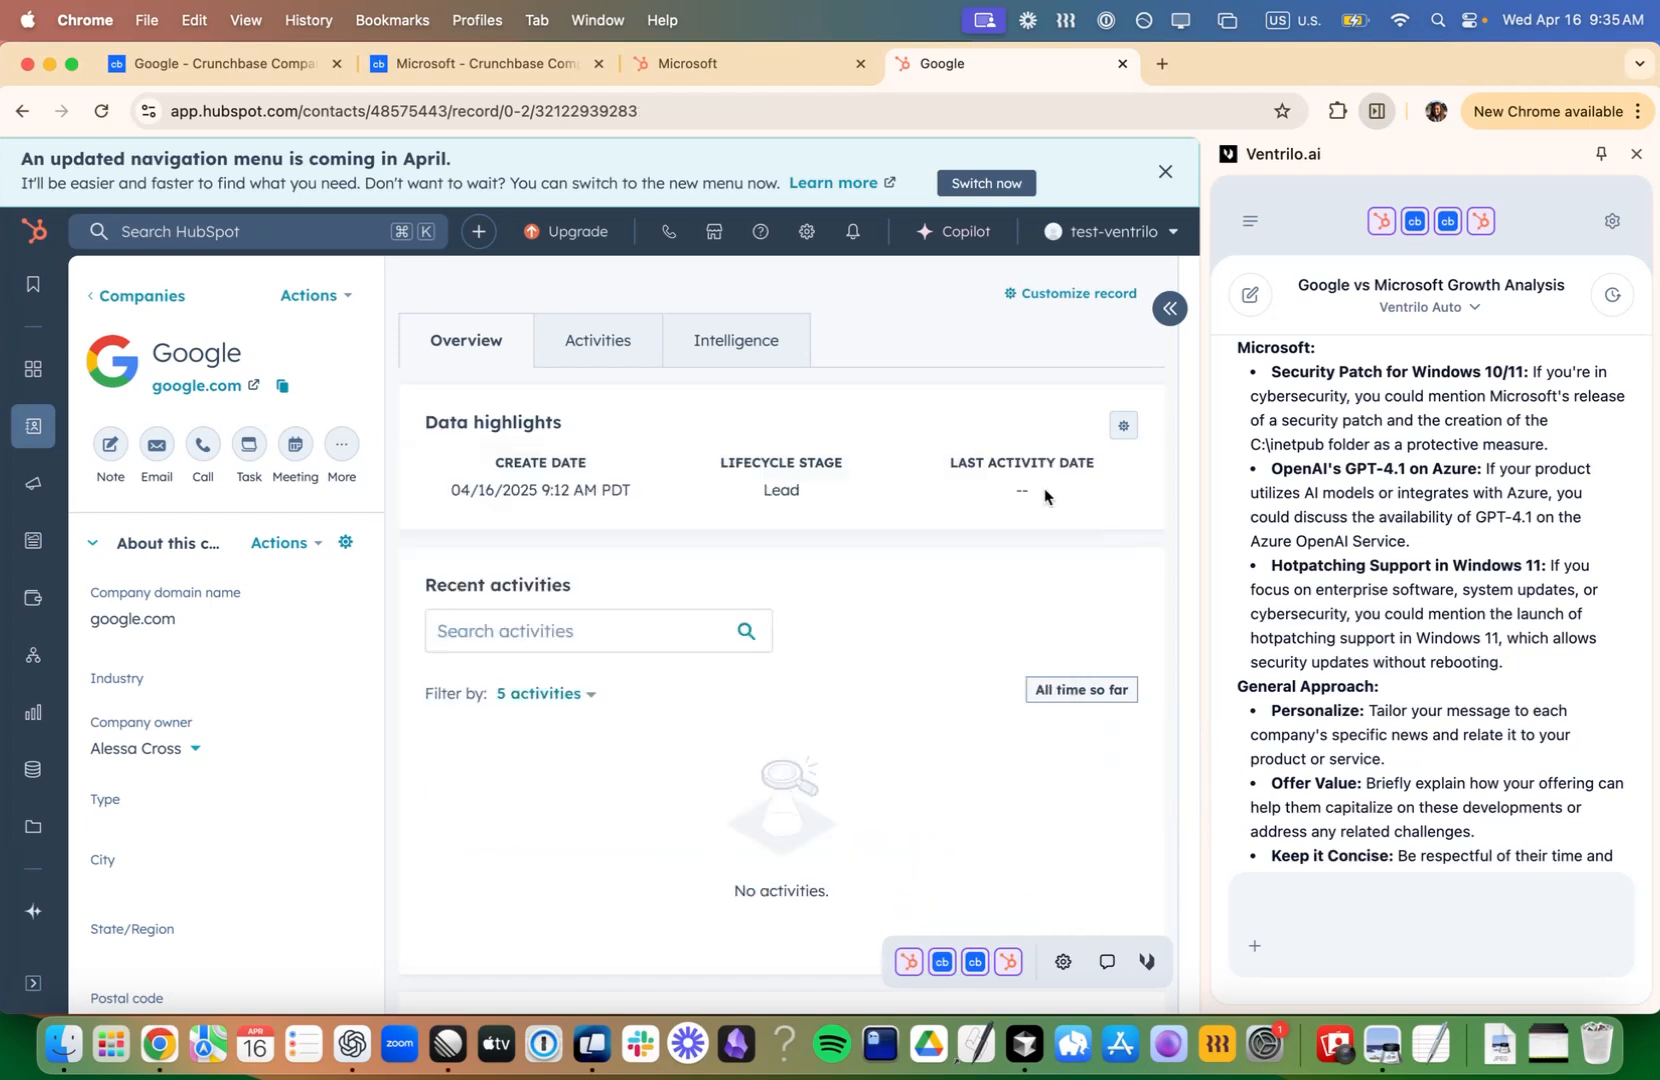
- Start a note on the Microsoft company record reading "Microsoft has a growth score of 82.", accepting the suggested ending
click(745, 78)
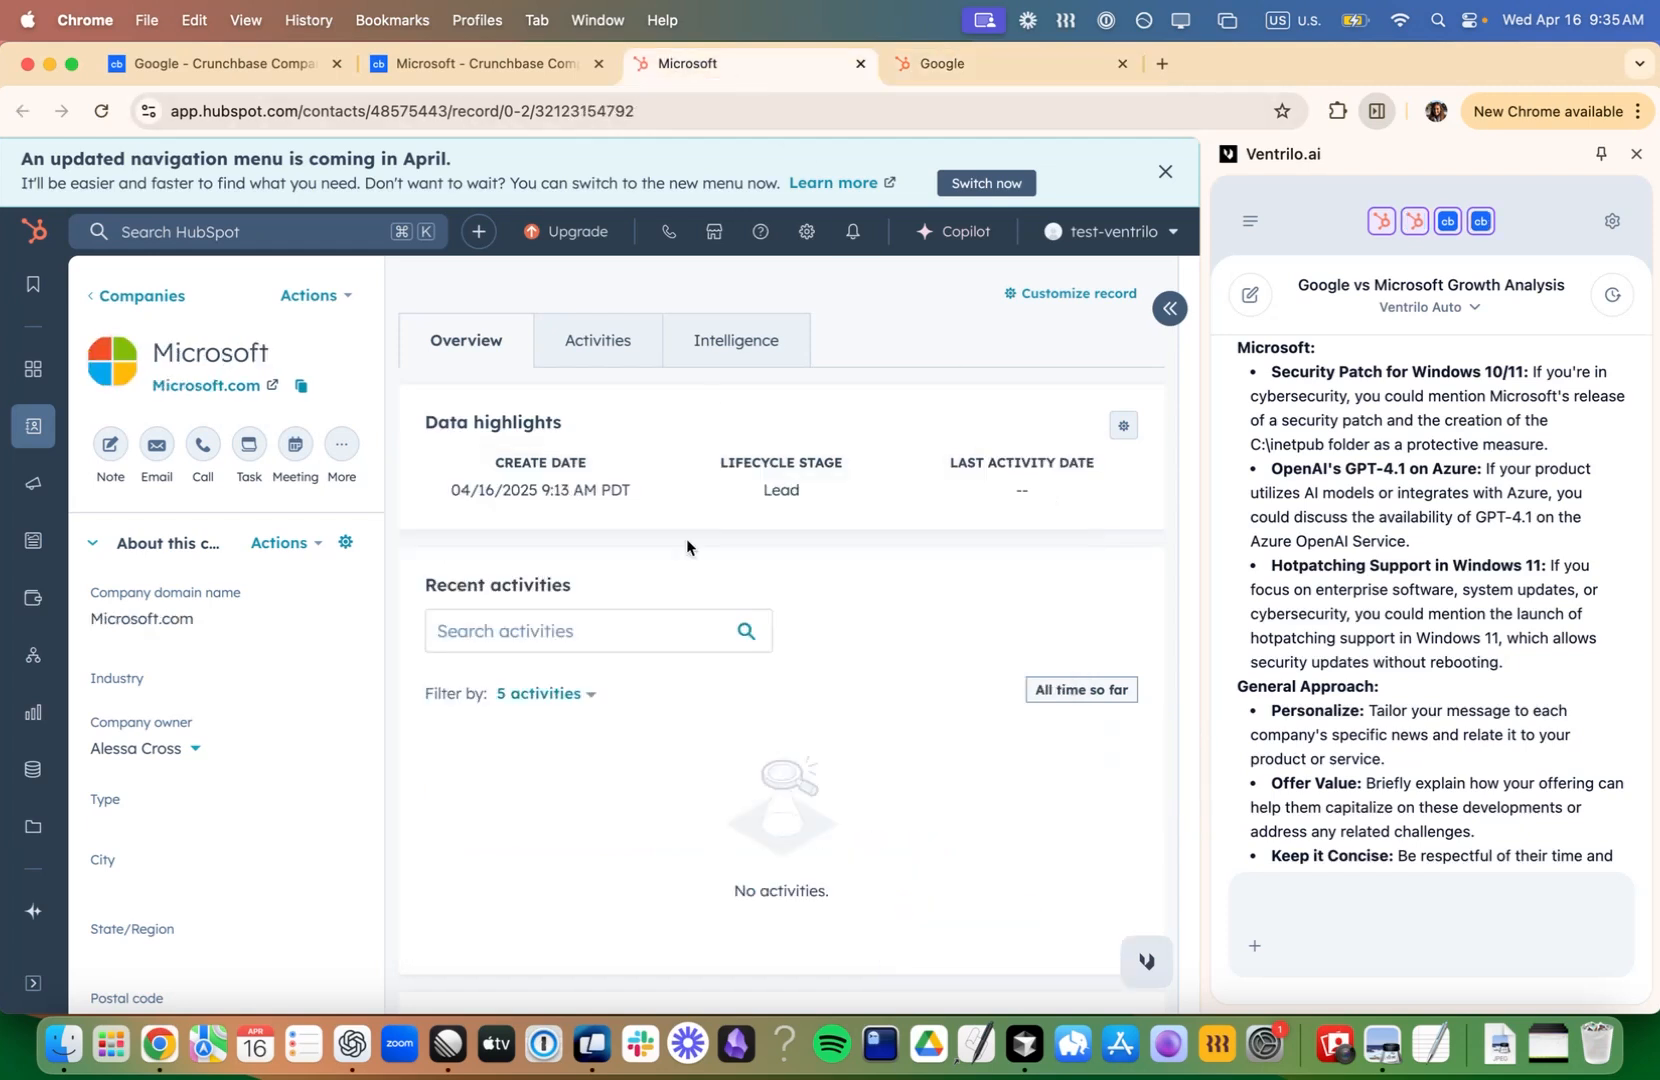
click(110, 446)
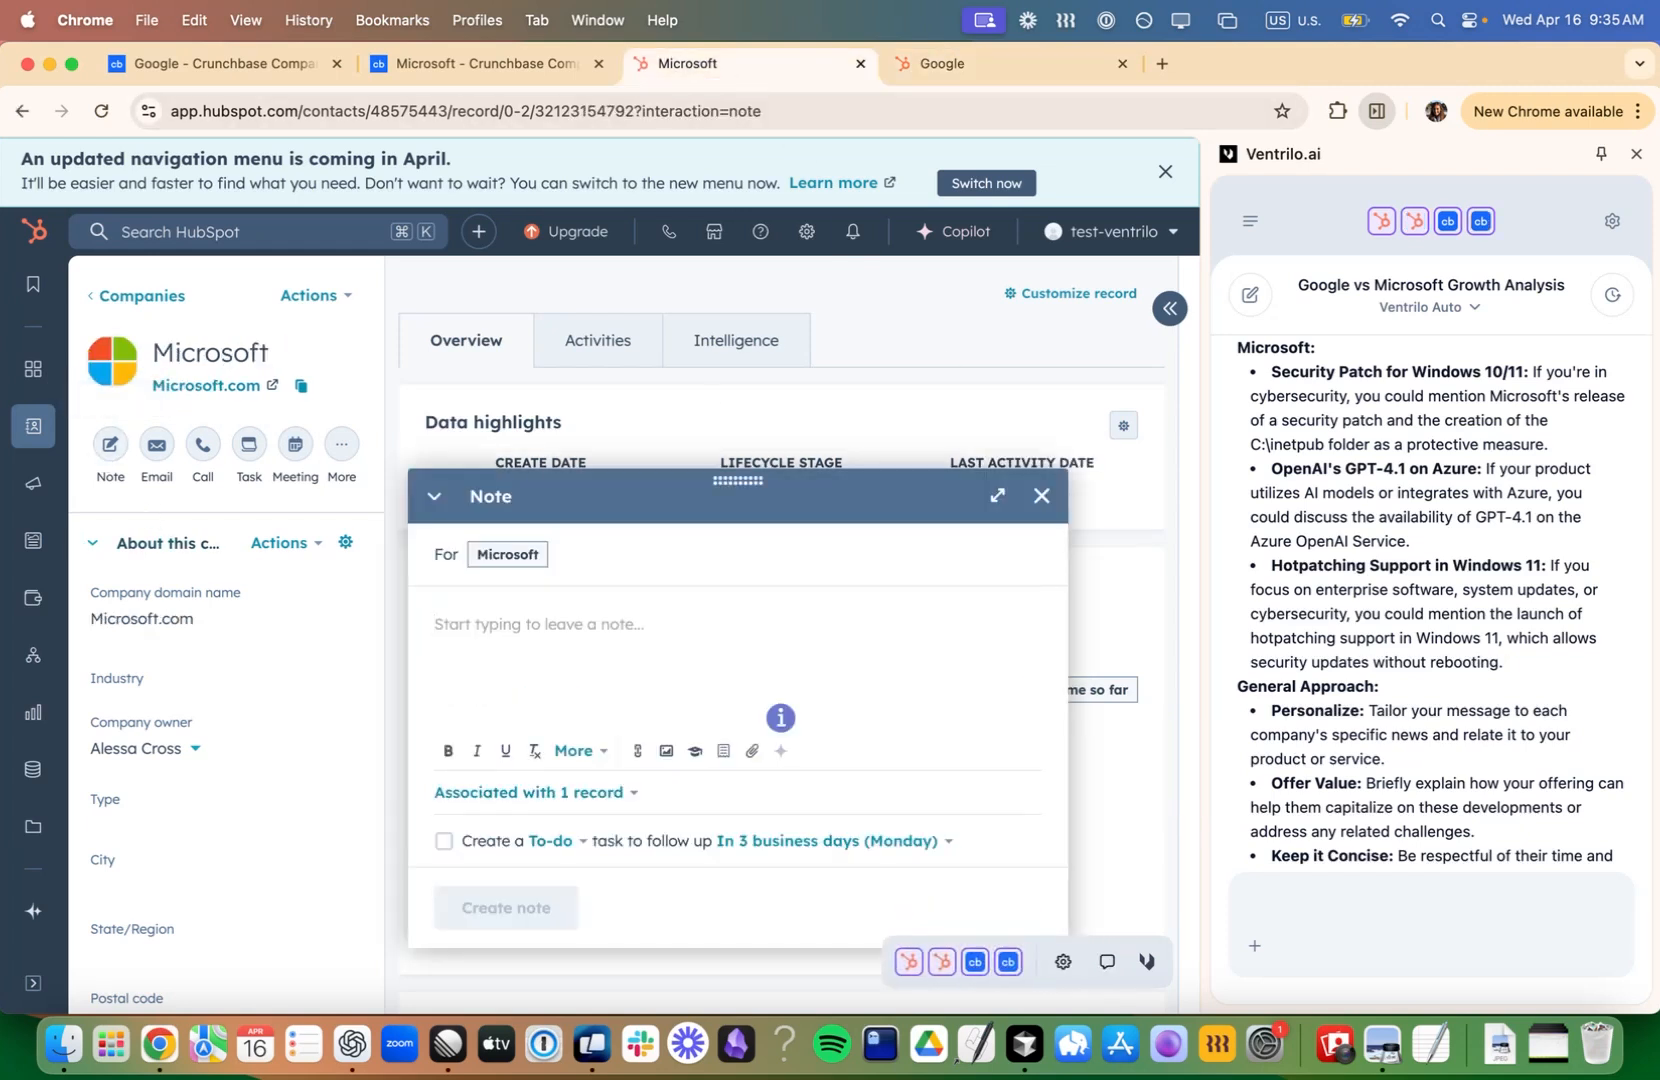
text(Microsoft has a growth)
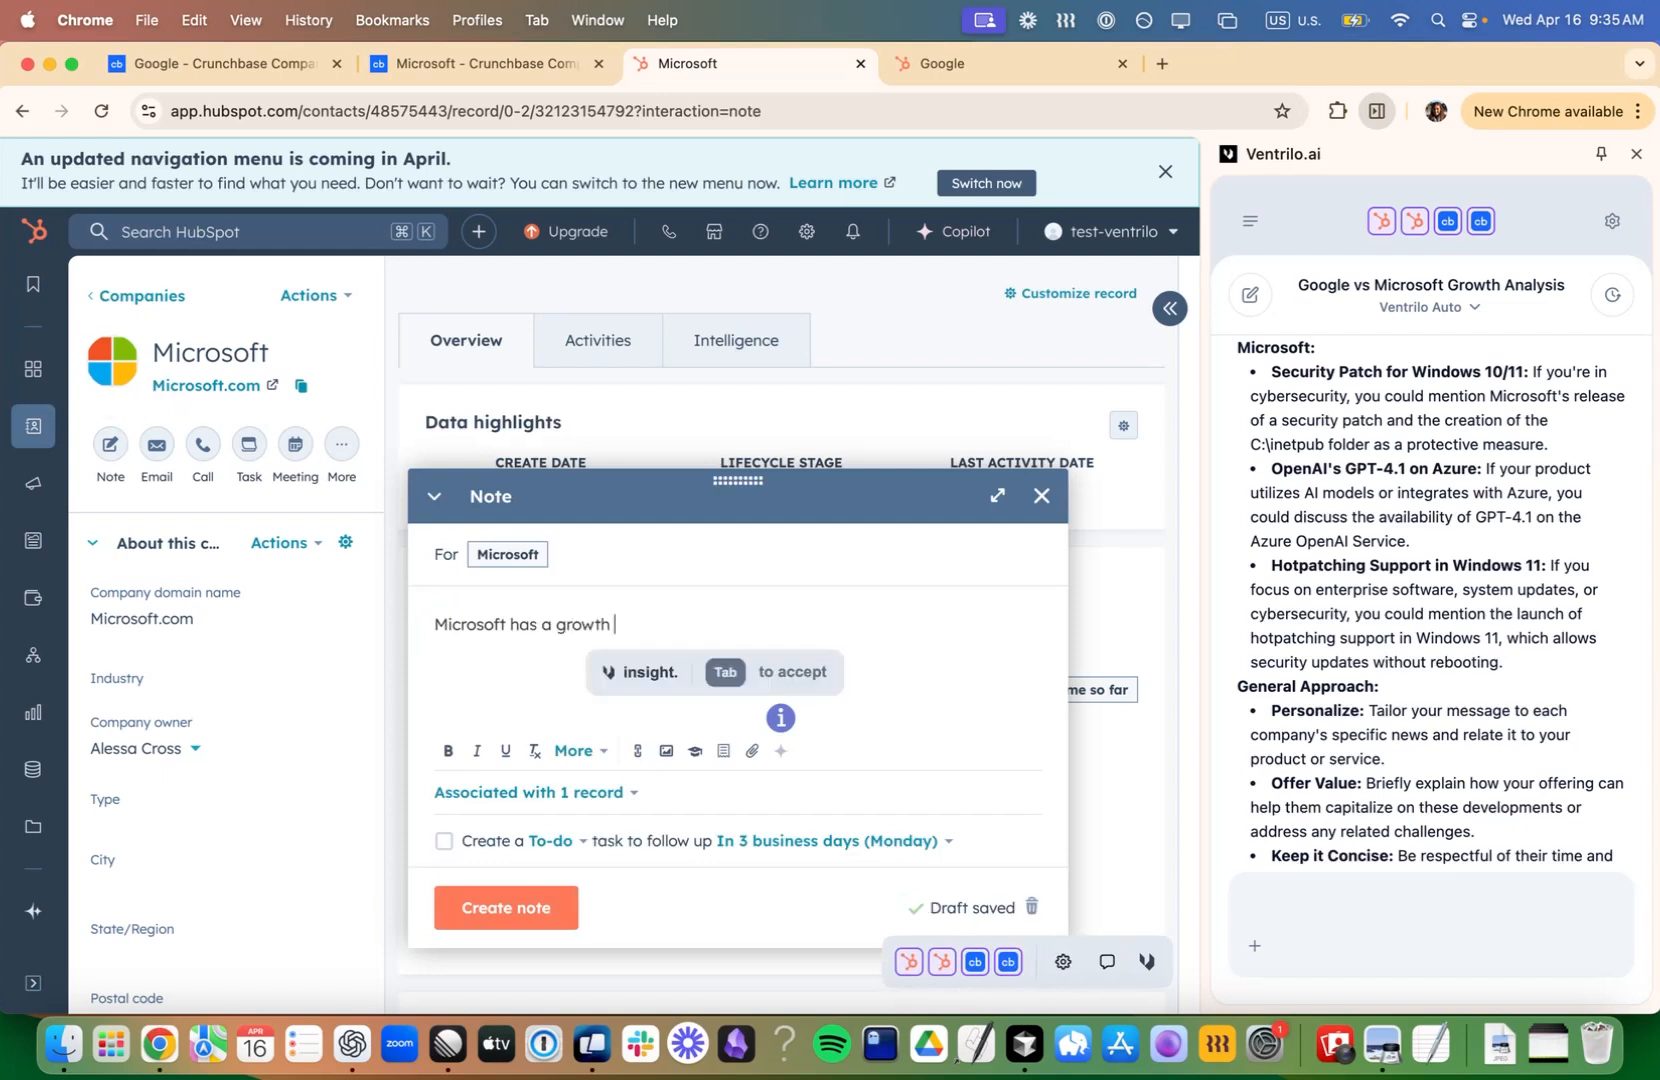
text( score of)
key(Tab)
- Add "It is HQed in" to the Microsoft note and accept the suggested location, Redmond, Washington
text(It is HQed in)
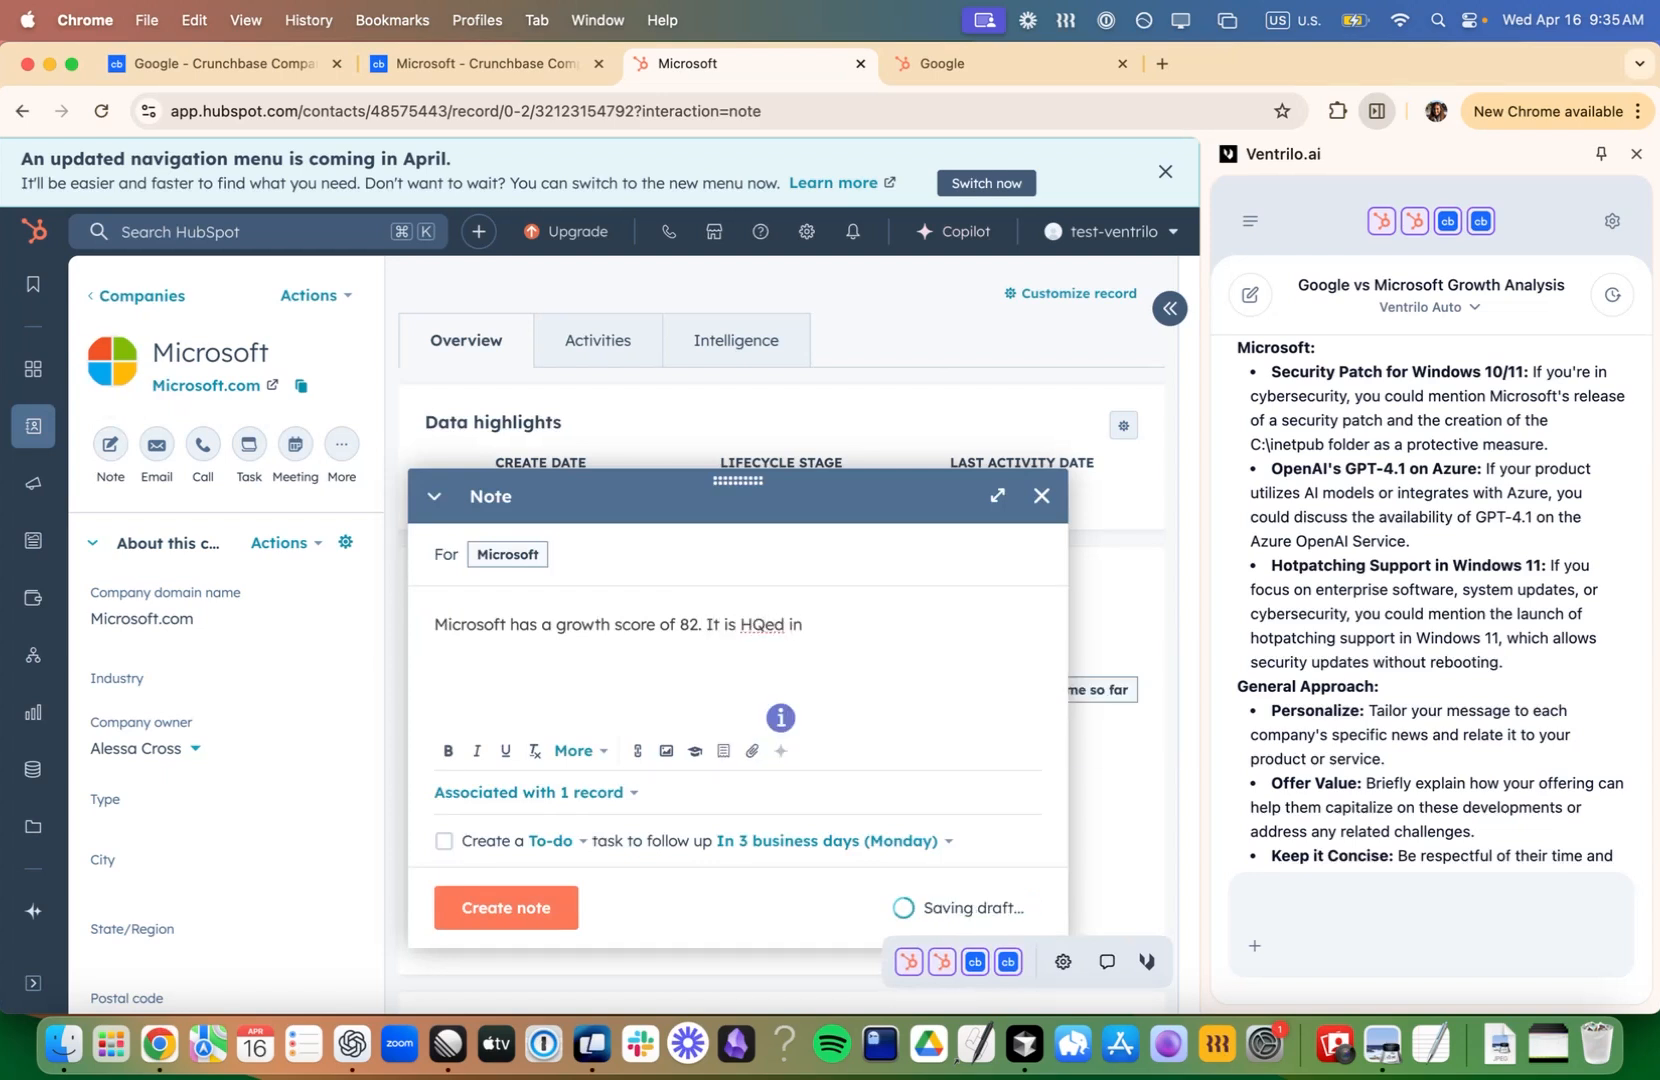
key(Tab)
- Continue the note with "As for recent news," and accept the suggestion "the company is releasing a security patch."
text(As for recent news)
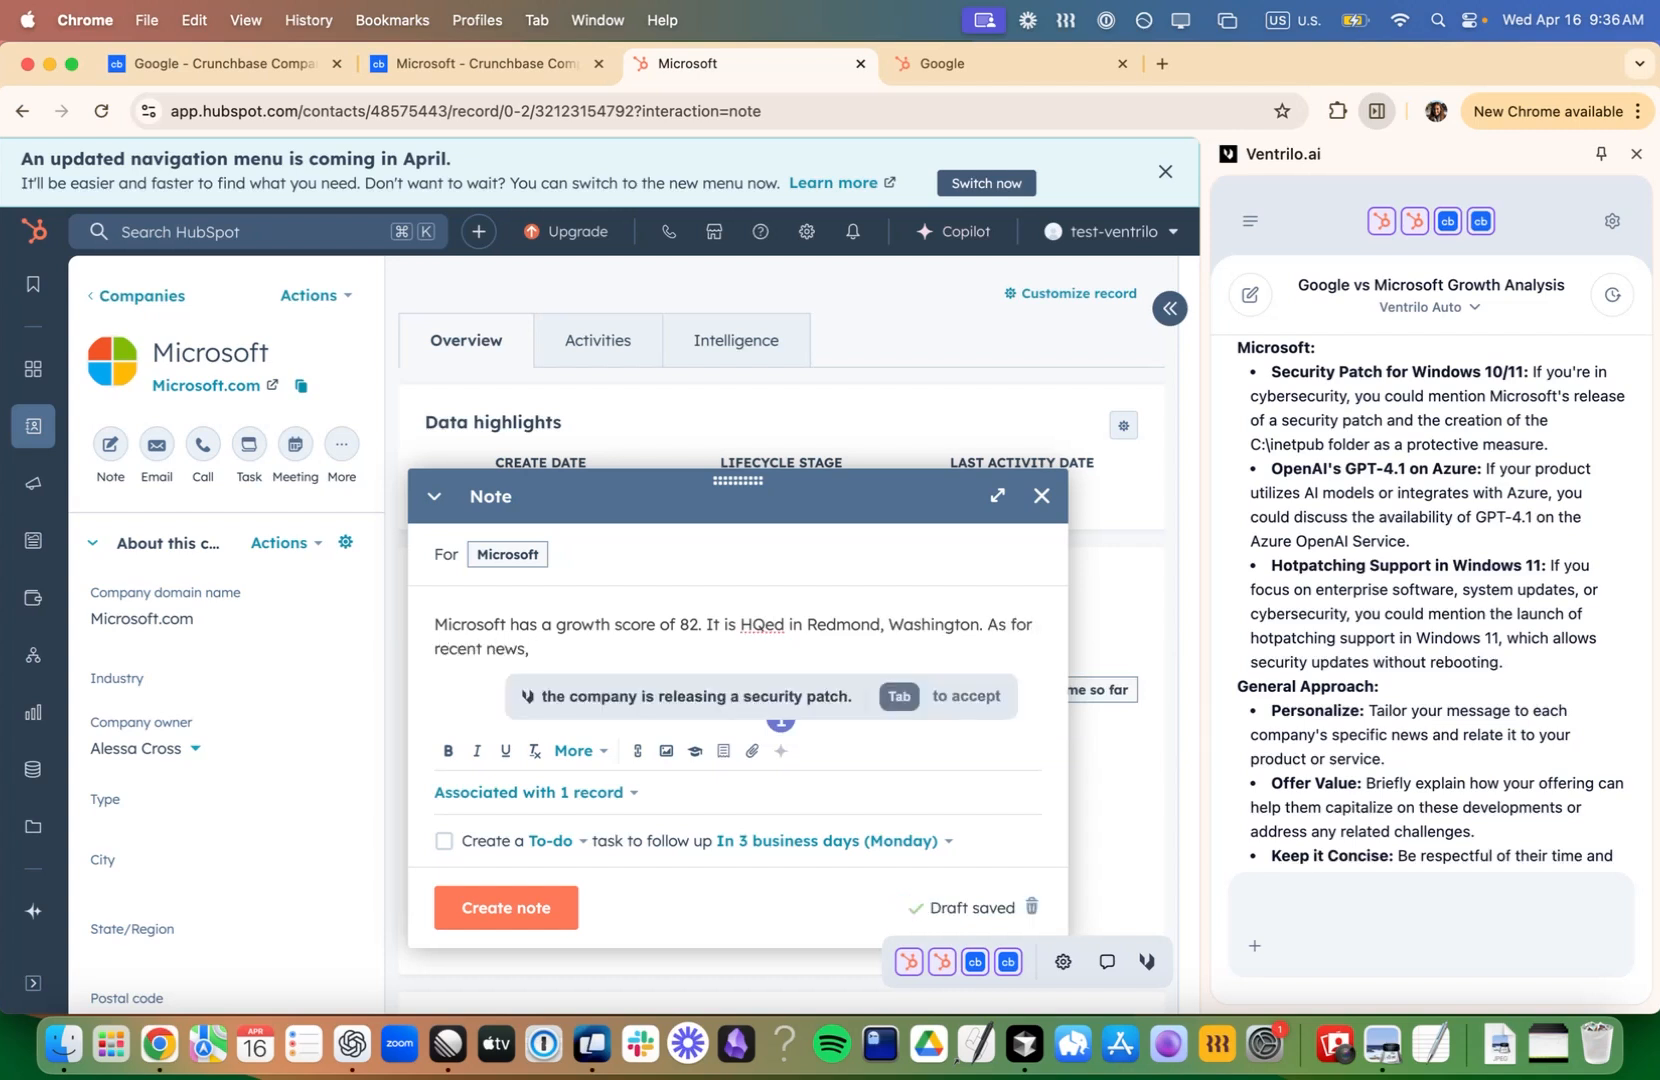
text(,)
key(Tab)
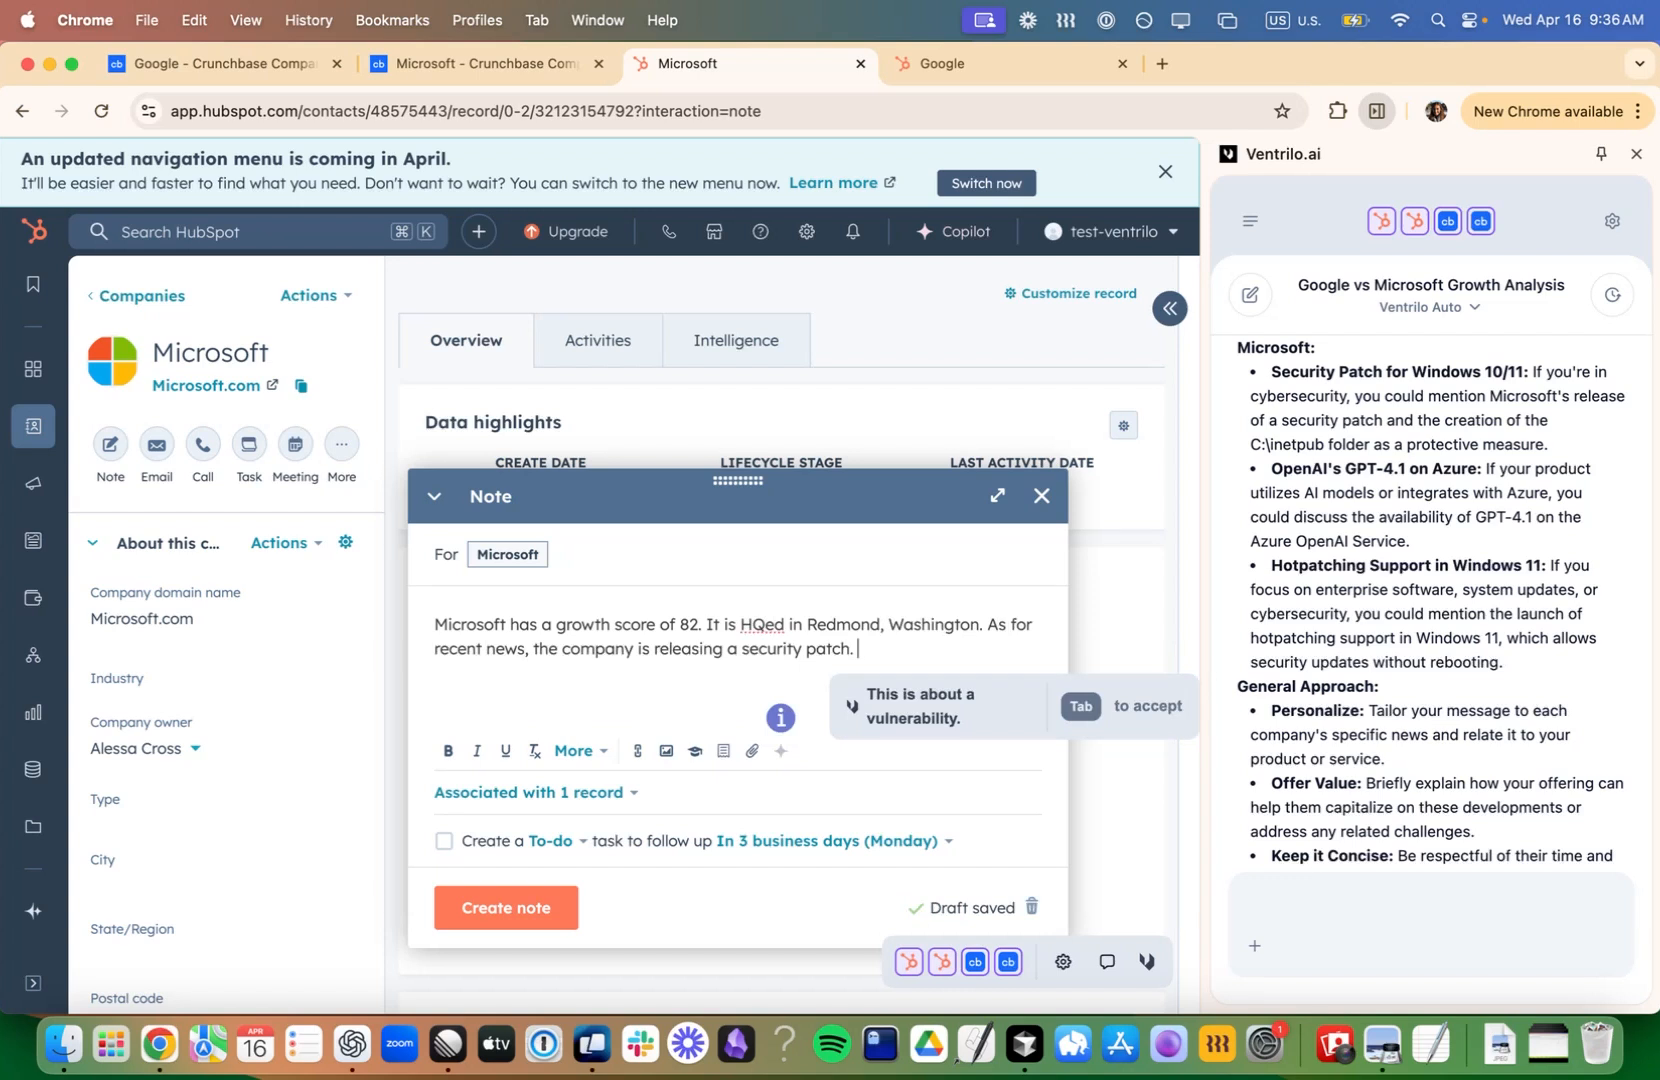
- Add "It is also" with the suggested ending "partnering with OpenAI." and begin another sentence with "GPT"
text(It is also)
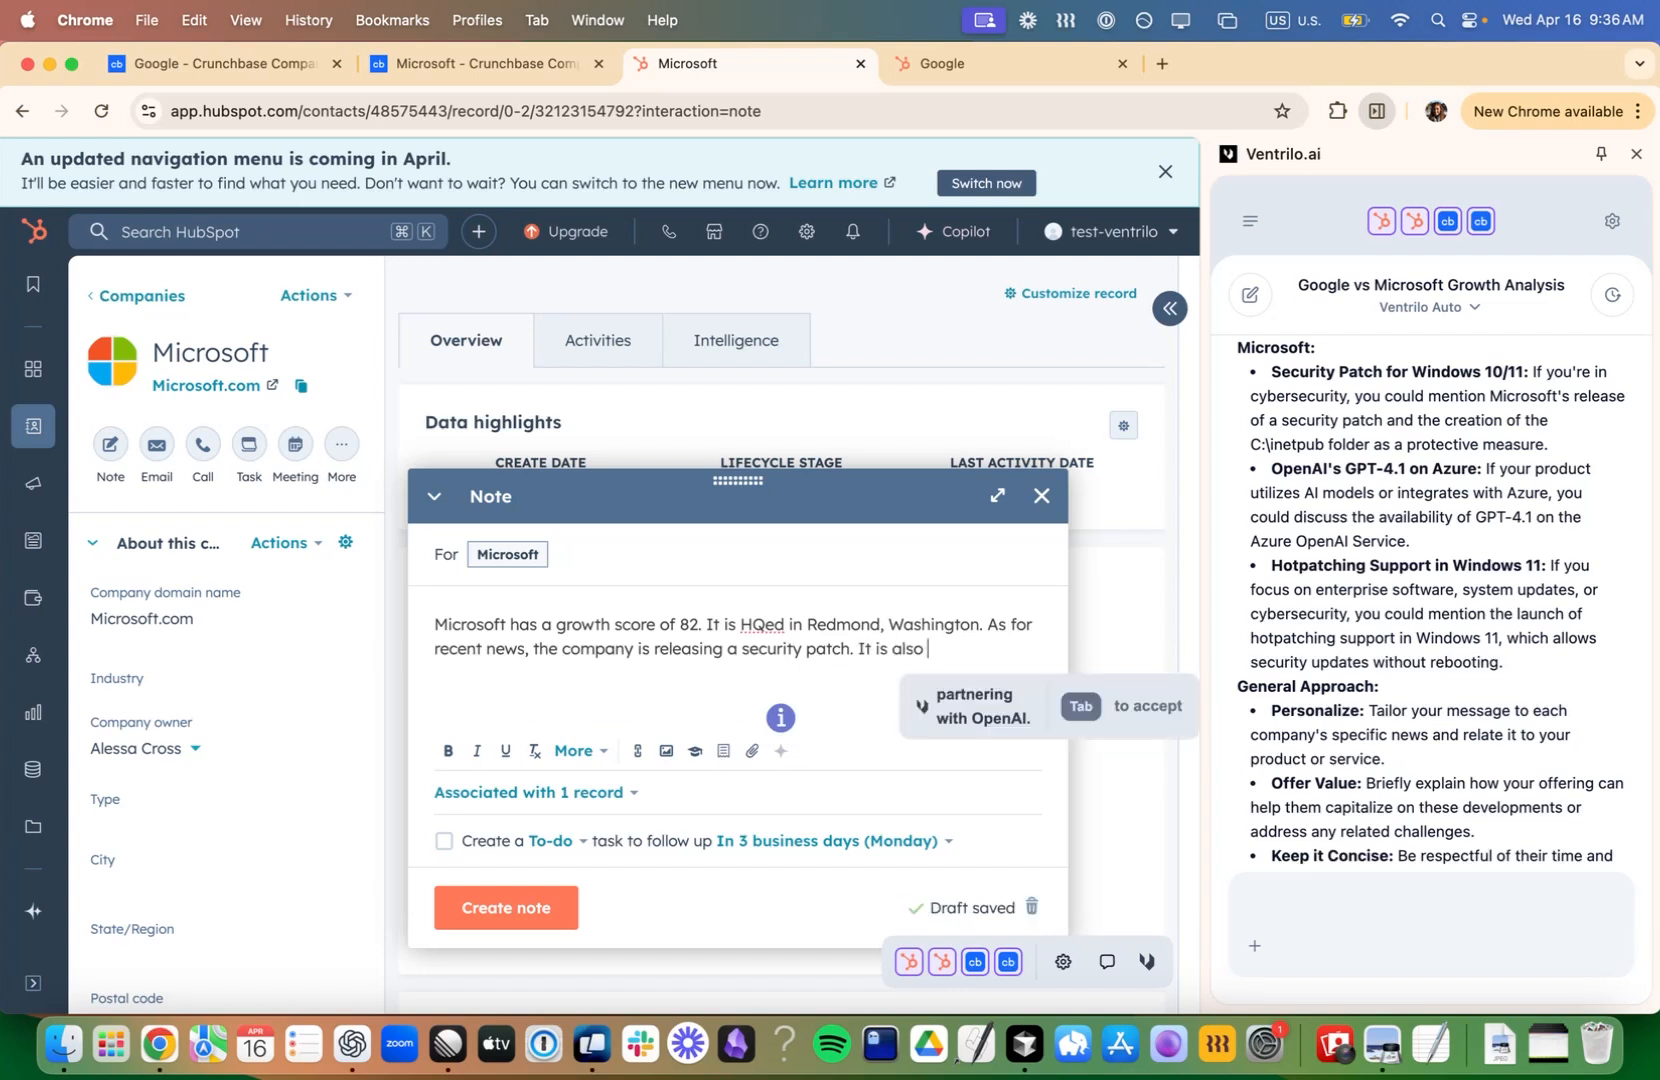
key(Tab)
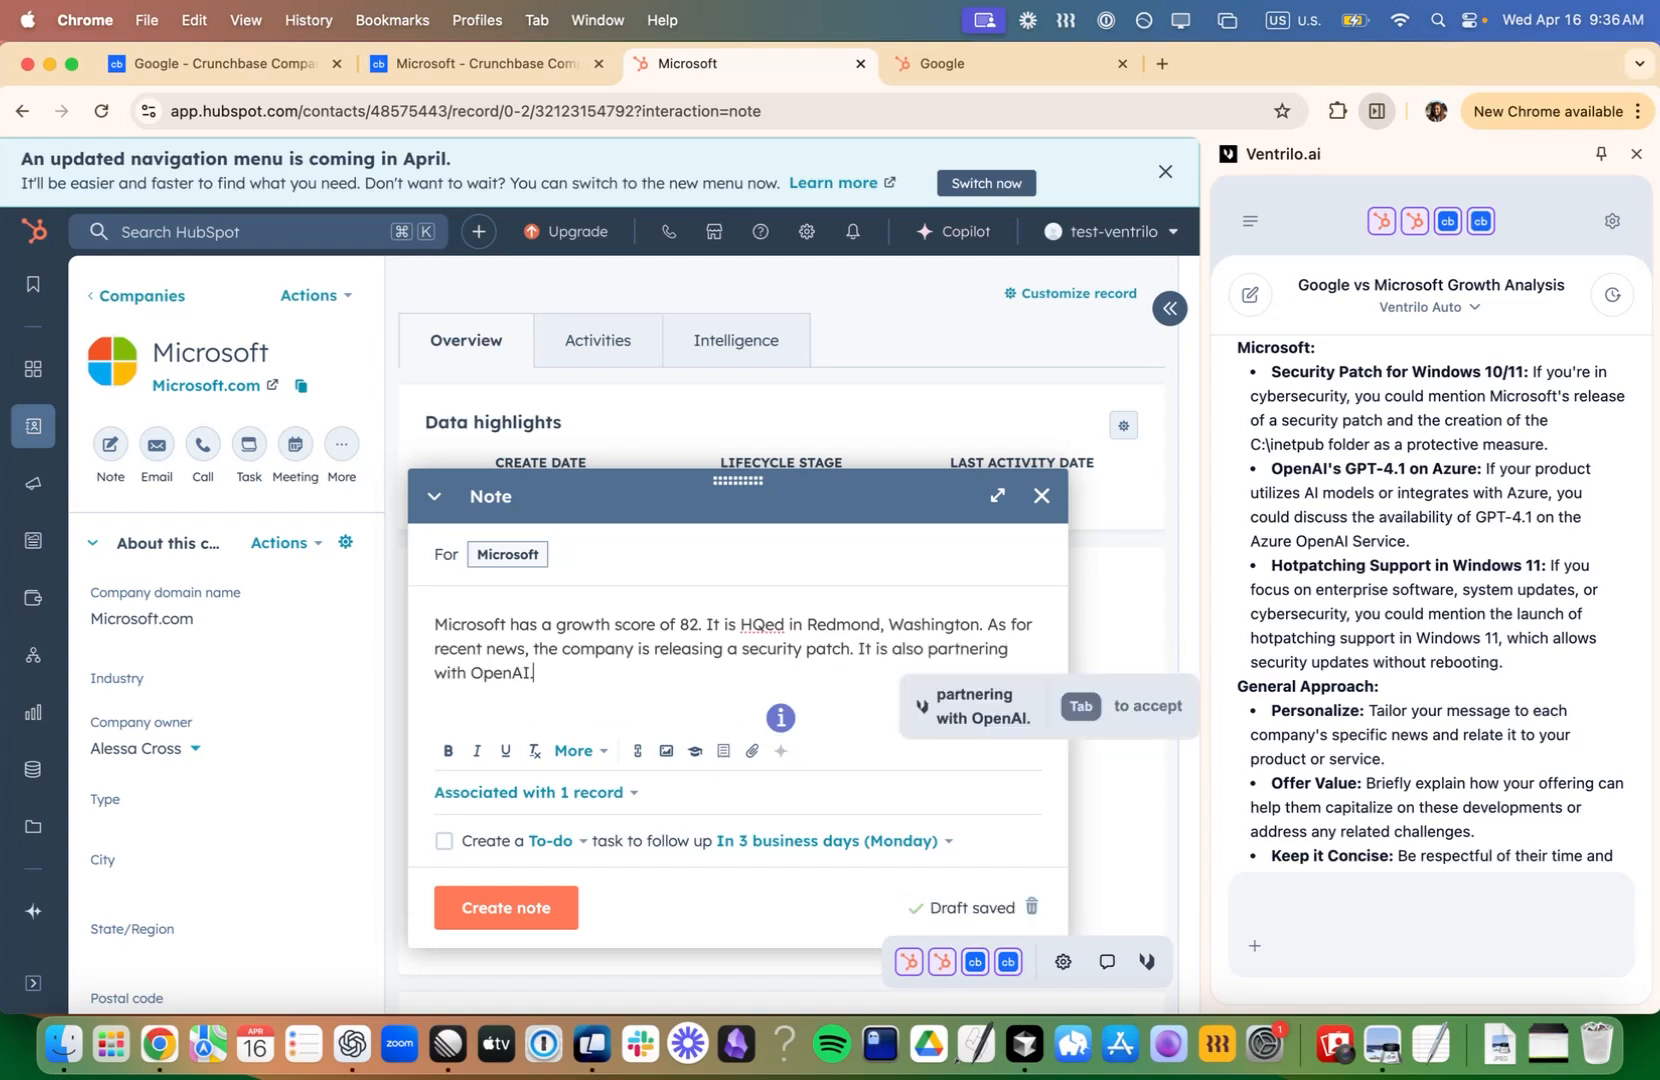
text(GPT)
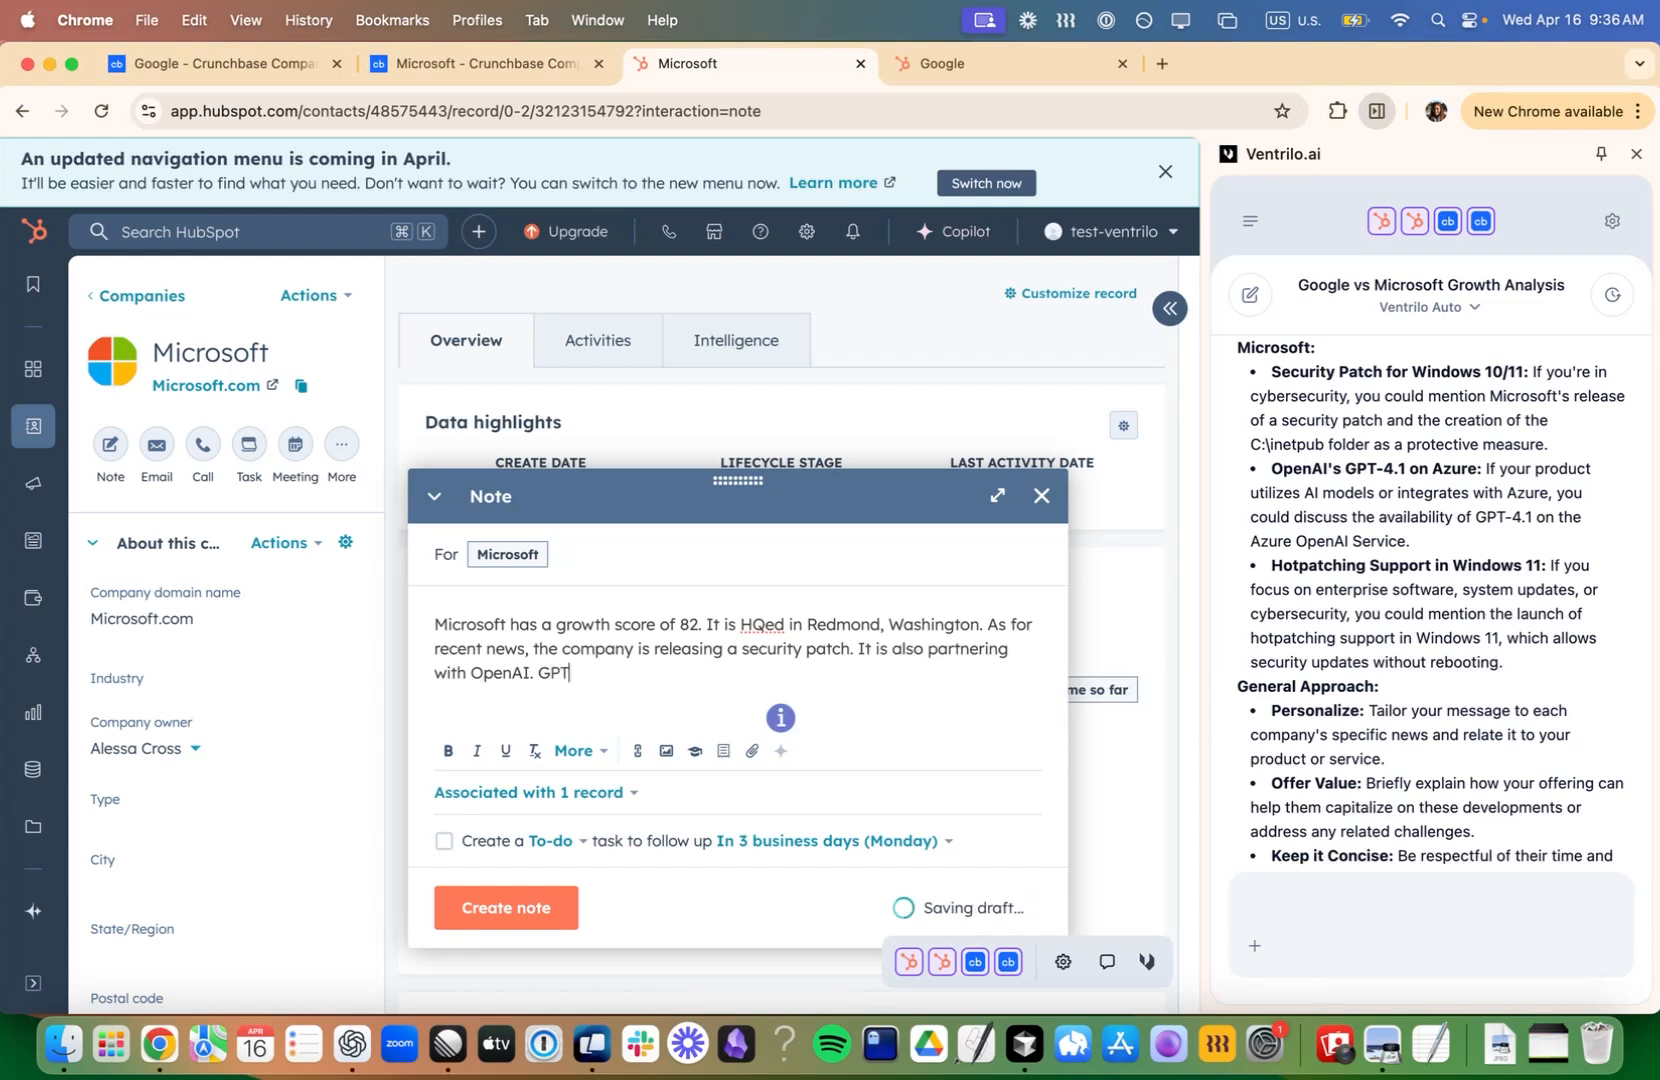